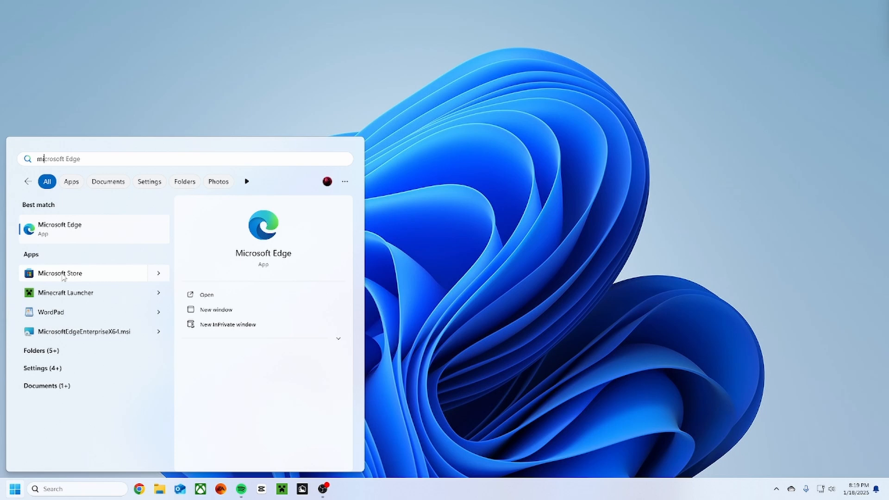
# Open the Microsoft Store, find the Wintoys app and launch it.
pyautogui.click(64, 274)
pyautogui.write('win')
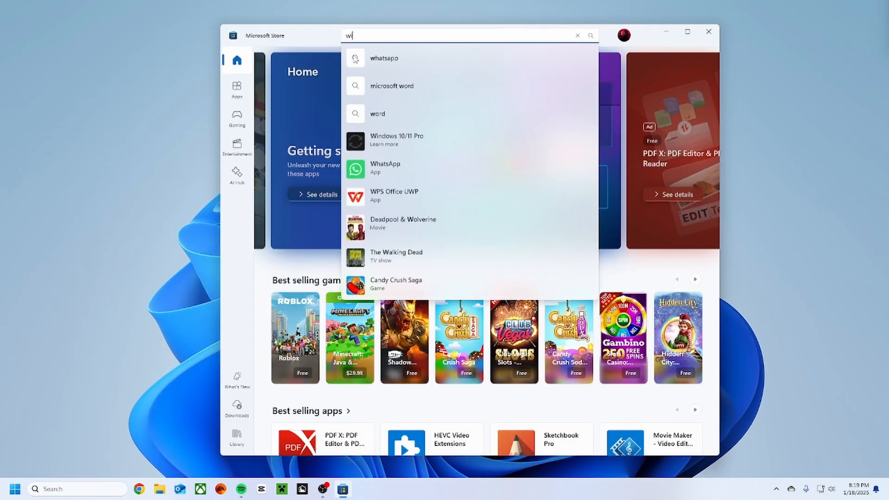
pyautogui.press('Return')
pyautogui.click(371, 35)
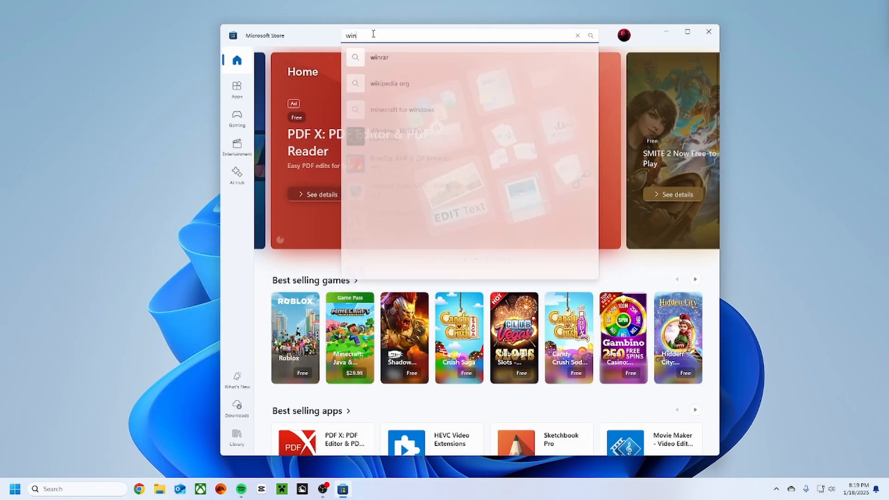
pyautogui.write('toys')
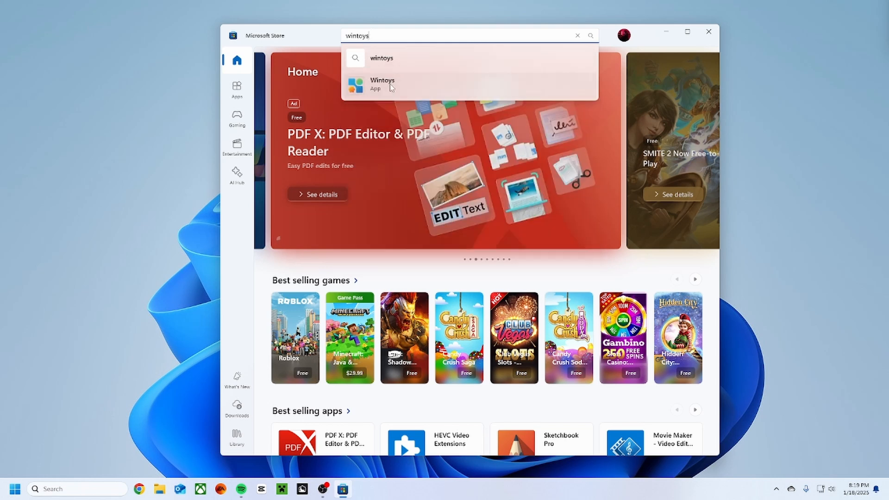
pyautogui.click(391, 84)
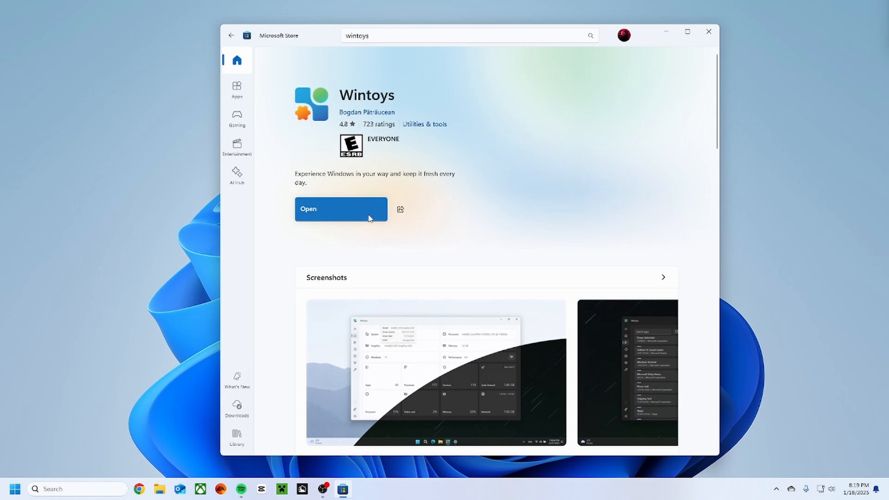
pyautogui.click(366, 218)
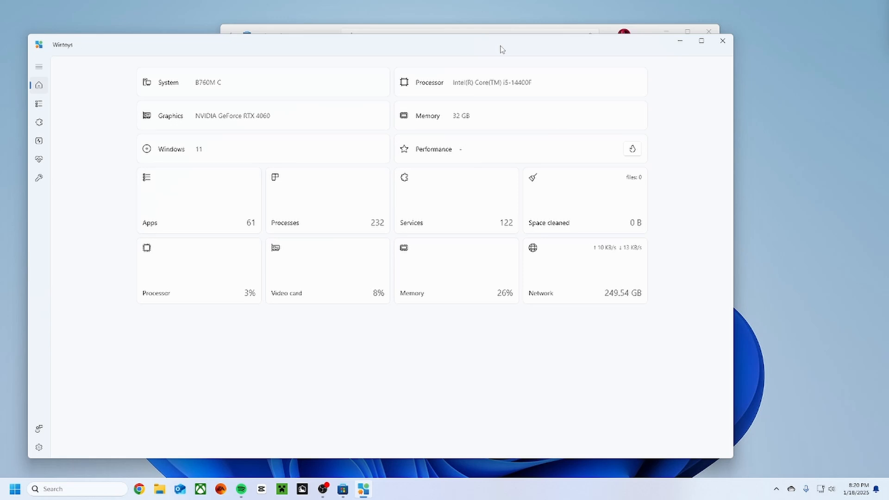
# Set Wintoys' system updates mode to Security in the health settings and check for new updates.
pyautogui.click(42, 165)
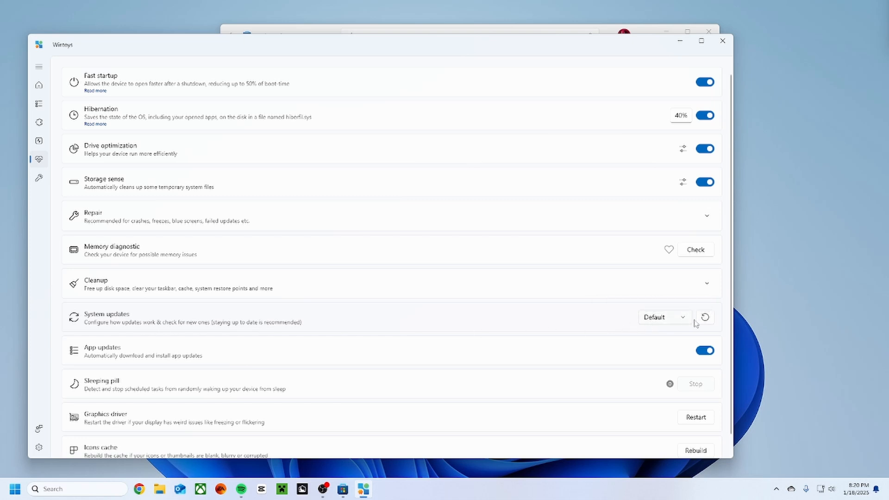
pyautogui.click(669, 318)
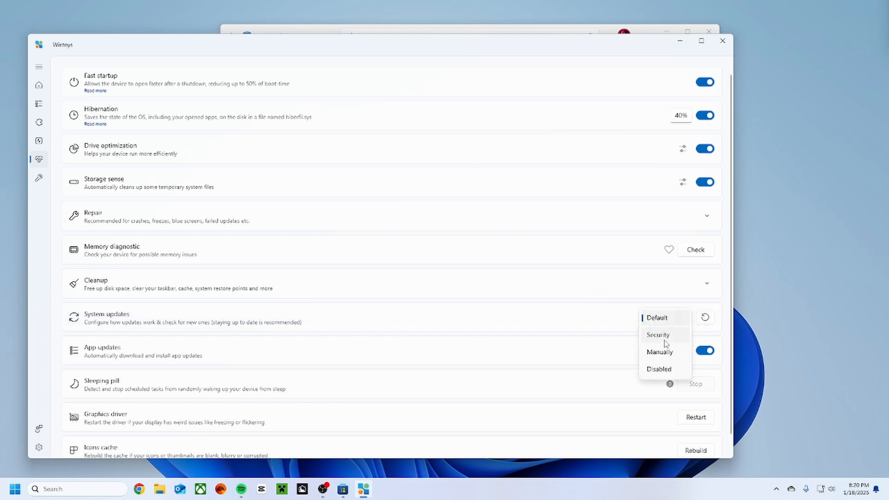
pyautogui.click(665, 343)
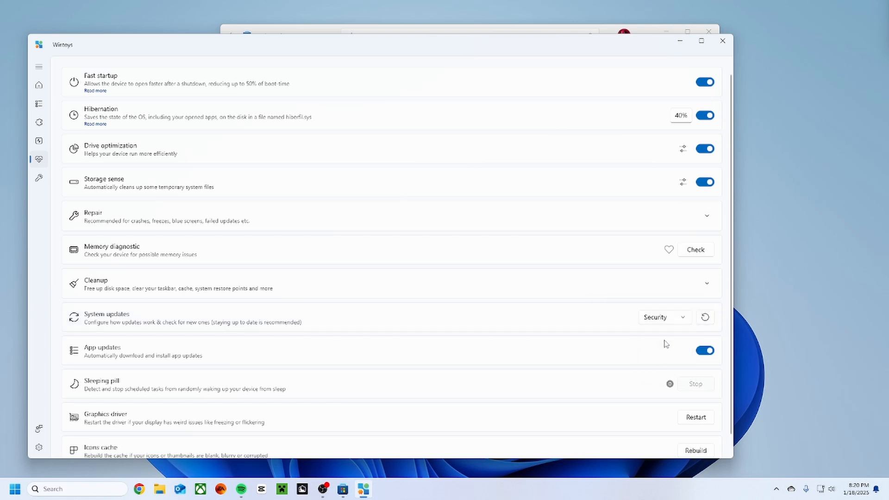
pyautogui.click(704, 319)
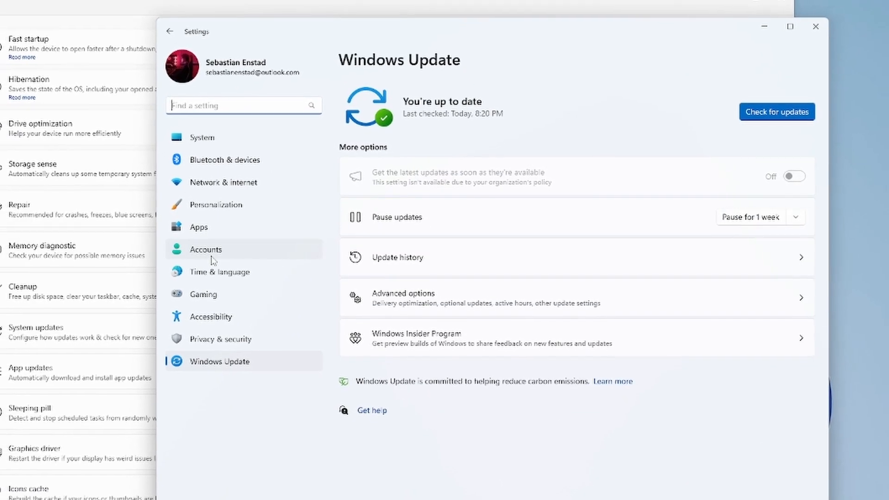
# View the form for adding another user to this PC without a Microsoft account, and leave it without creating one.
pyautogui.click(252, 254)
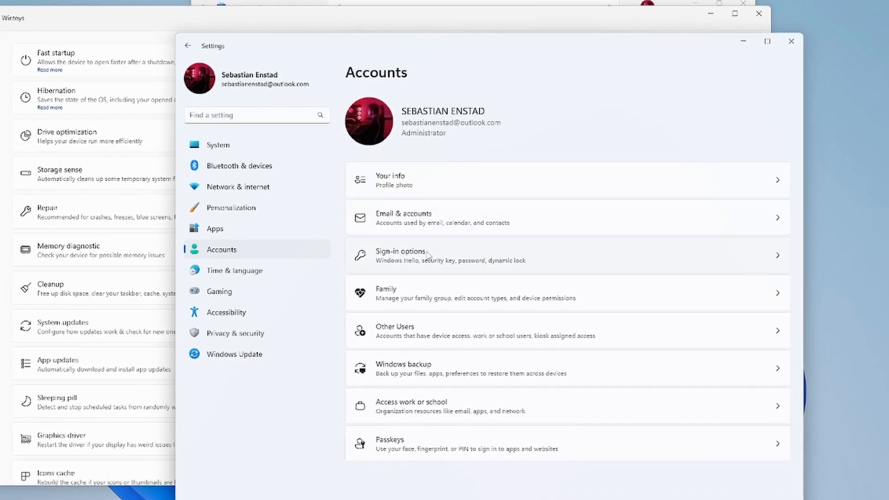
pyautogui.click(435, 338)
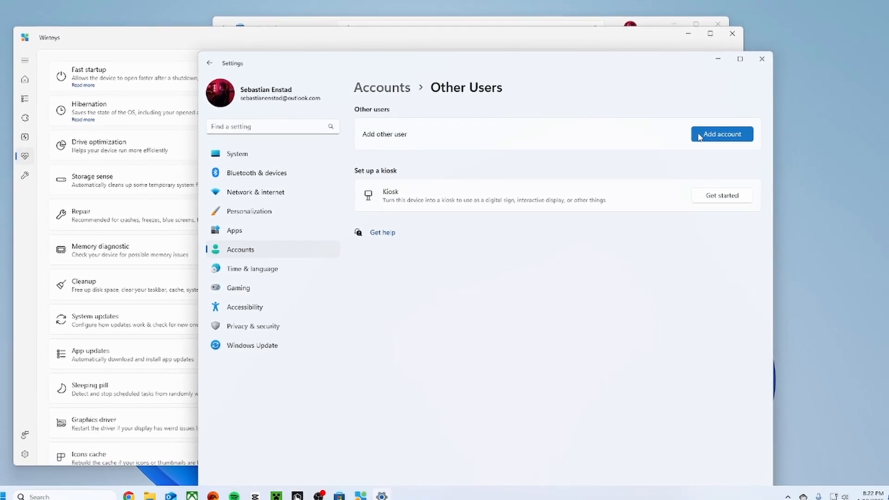
pyautogui.click(697, 138)
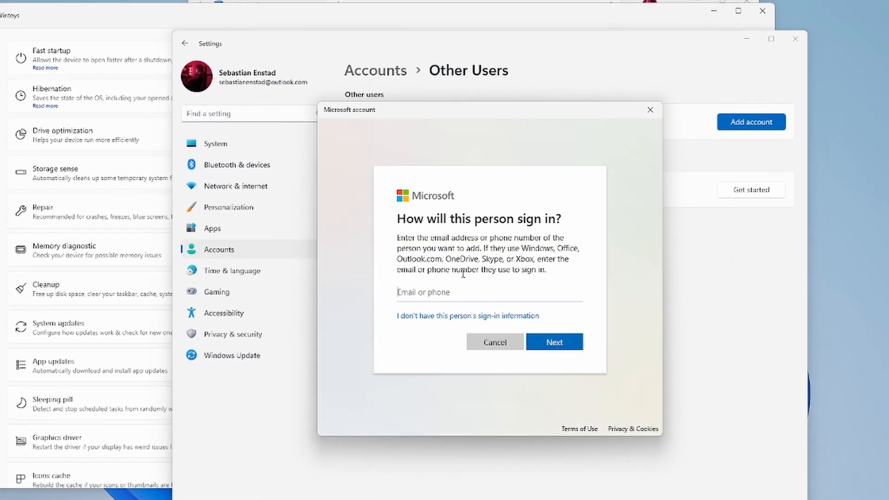
pyautogui.click(461, 316)
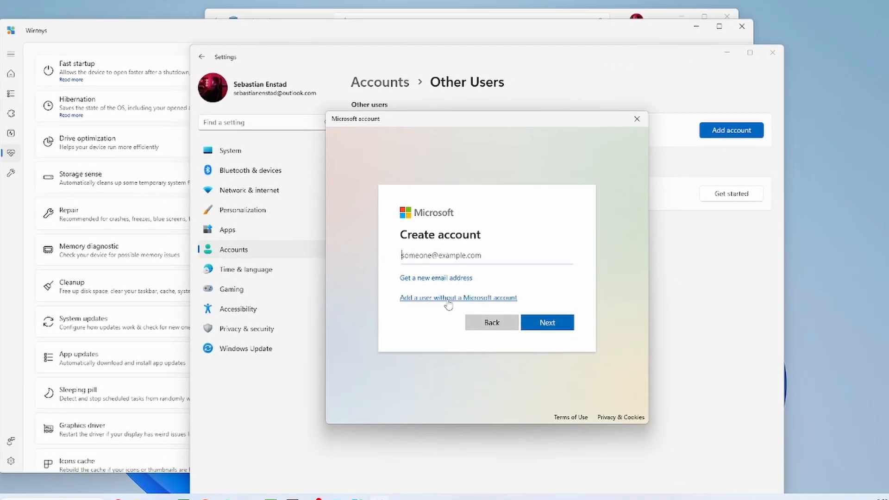
pyautogui.click(447, 299)
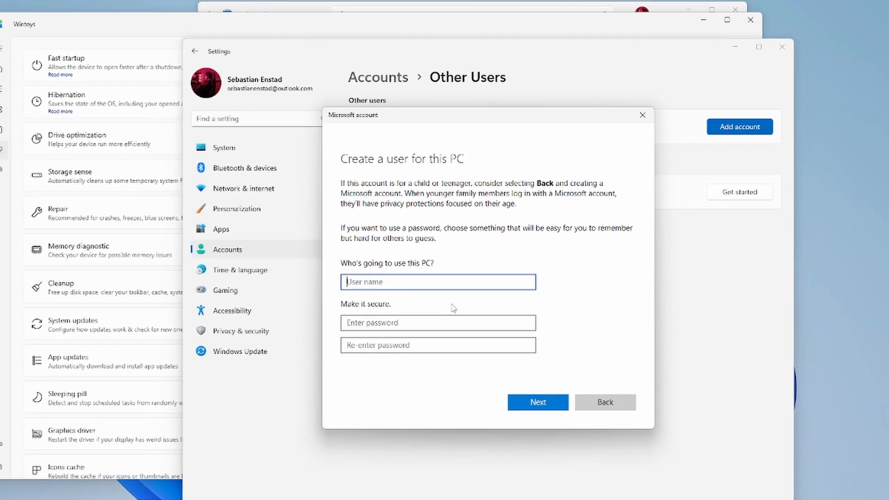
pyautogui.click(597, 398)
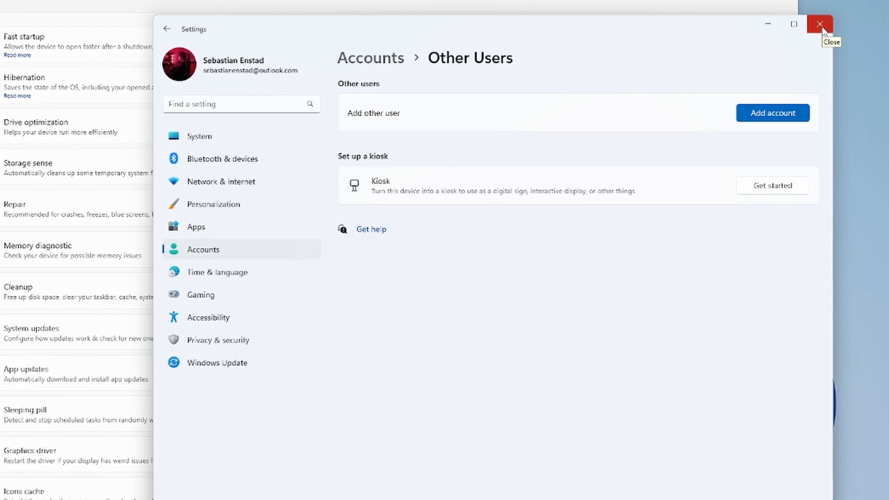
# Close the Settings, Wintoys and Microsoft Store windows.
pyautogui.click(818, 25)
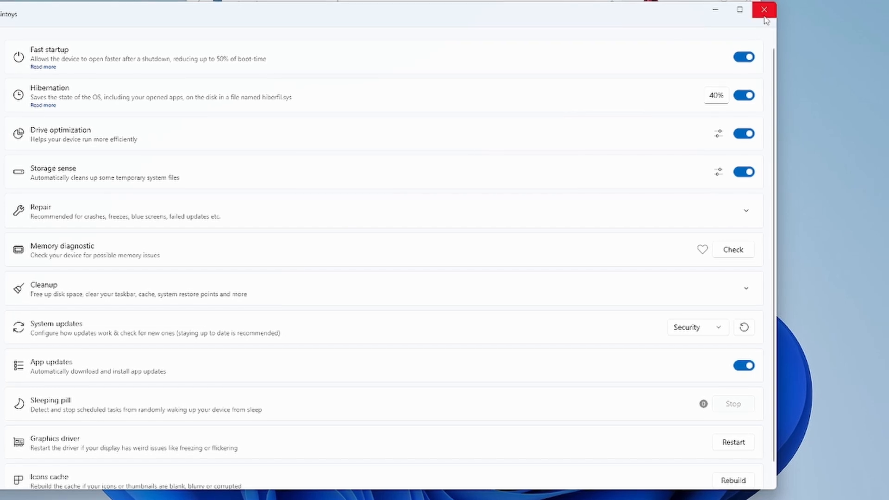
pyautogui.click(763, 14)
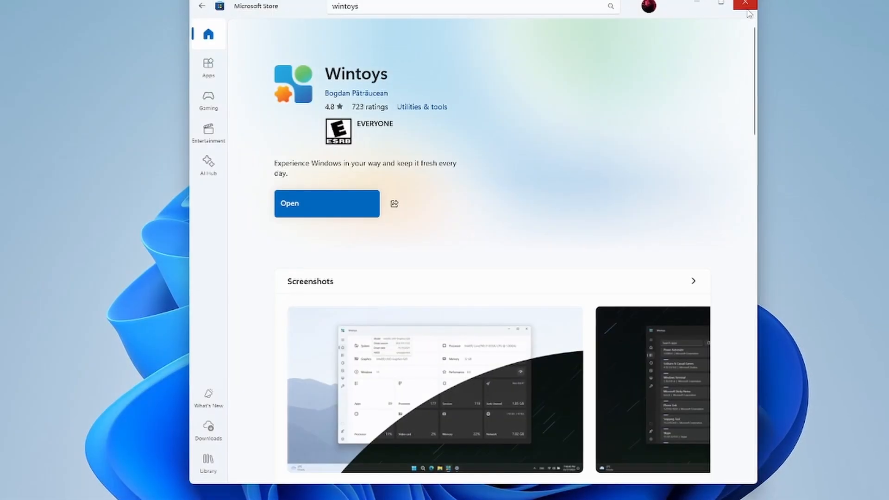
pyautogui.click(746, 10)
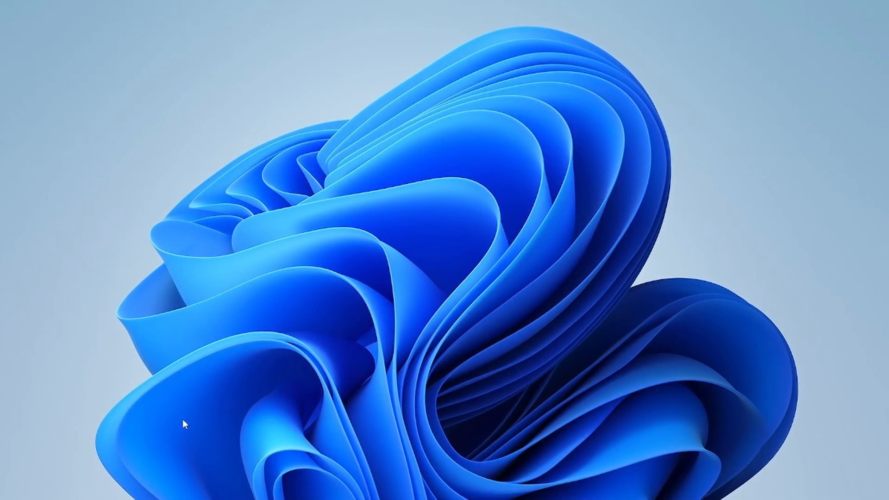
# Open the Windows Services console.
pyautogui.press('super')
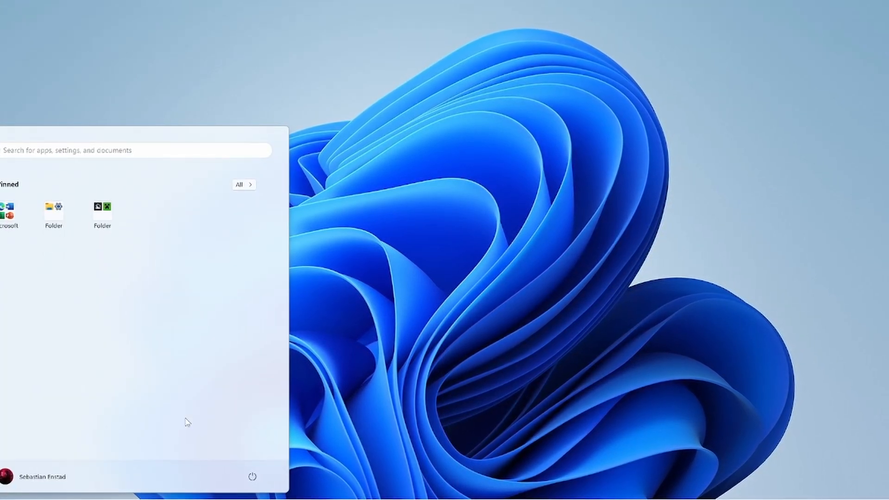
pyautogui.write('settings')
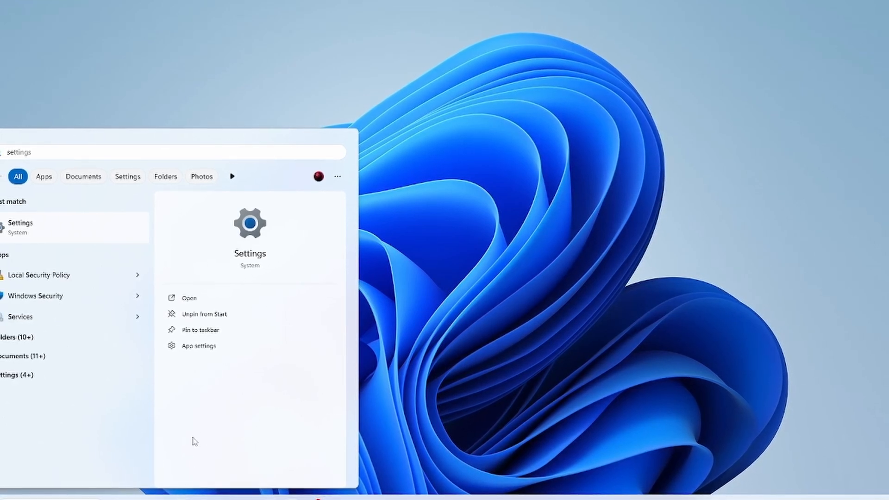
pyautogui.write('rvice')
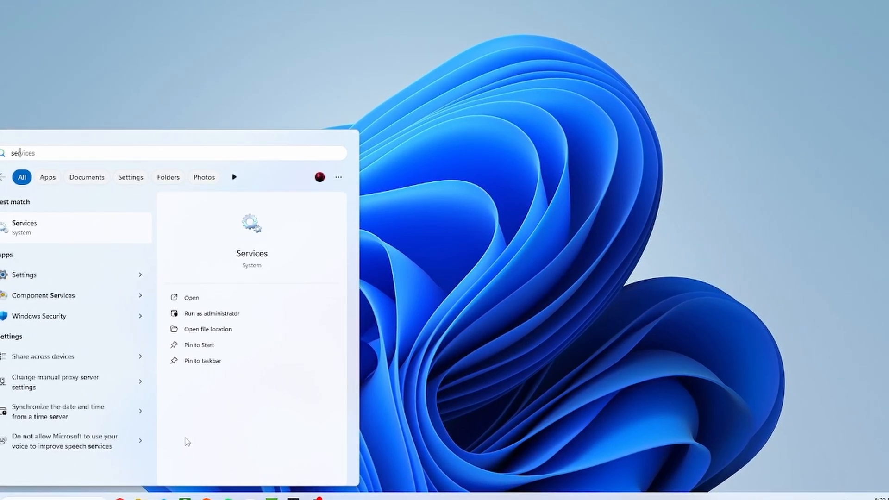
pyautogui.press('Return')
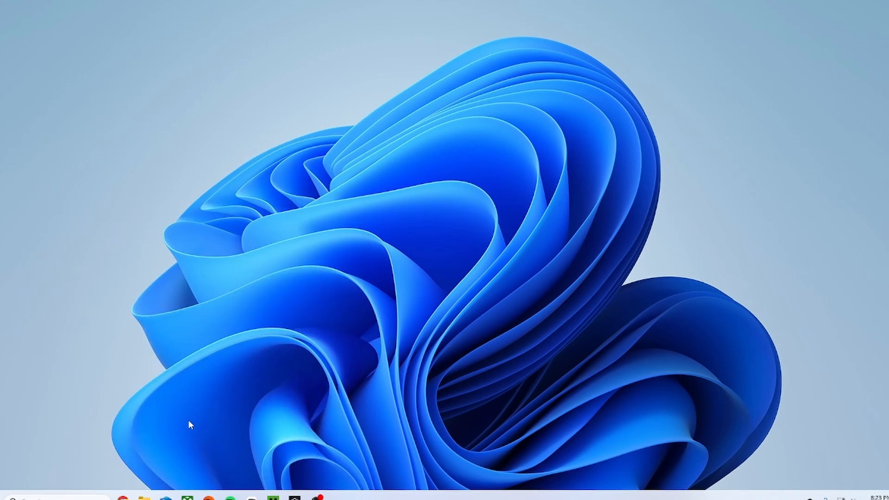
# Set the startup type of the Connected User Experiences and Telemetry service to Disabled.
pyautogui.scroll(-10, 242, 148)
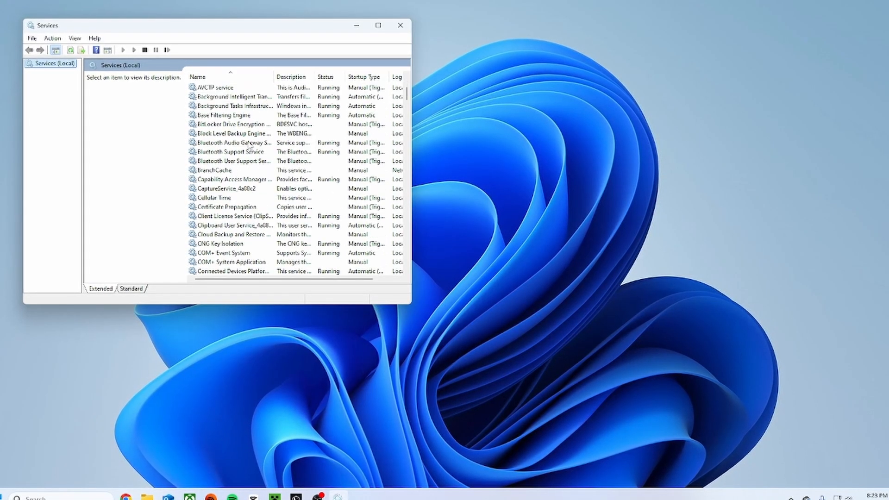
pyautogui.scroll(-16, 242, 148)
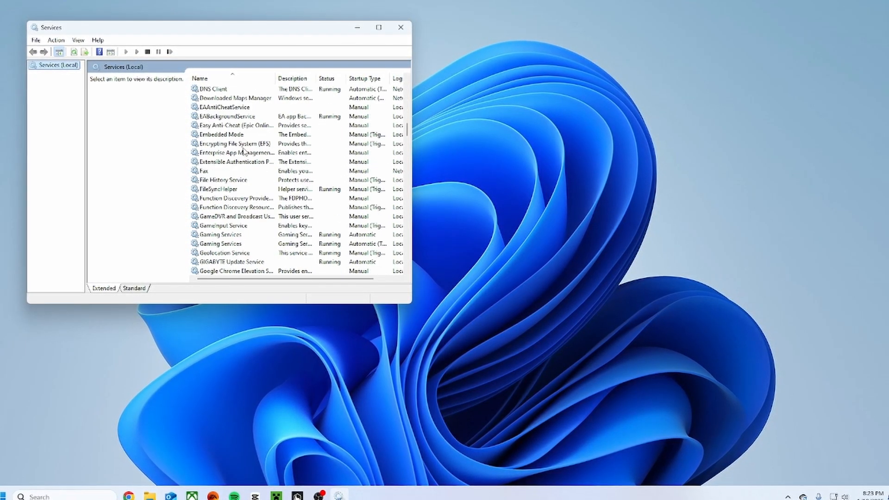
pyautogui.scroll(-13, 244, 152)
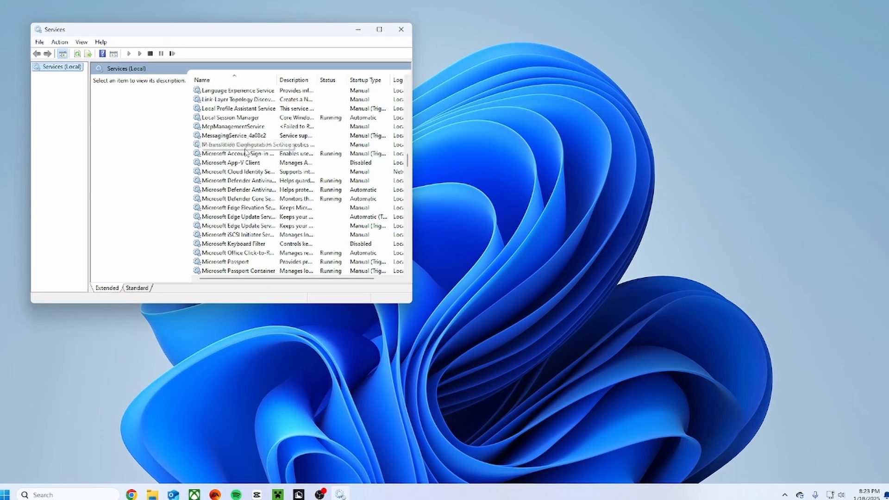
pyautogui.scroll(-18, 246, 152)
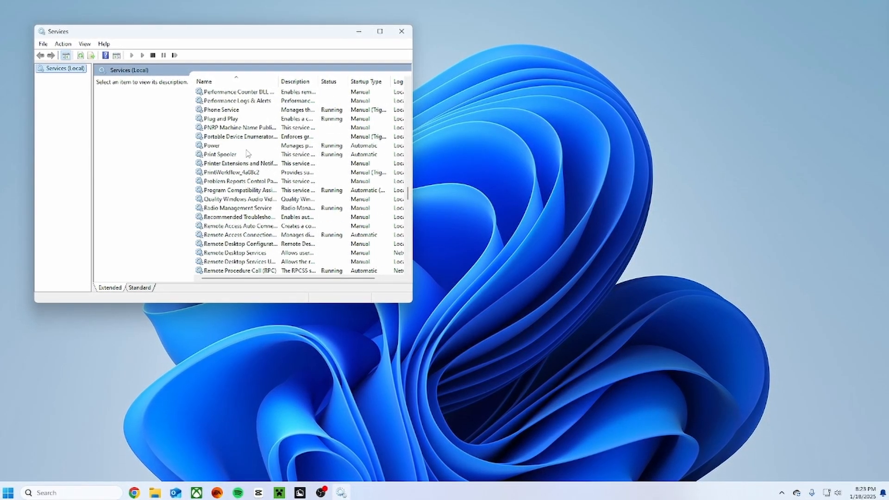
pyautogui.scroll(-10, 247, 153)
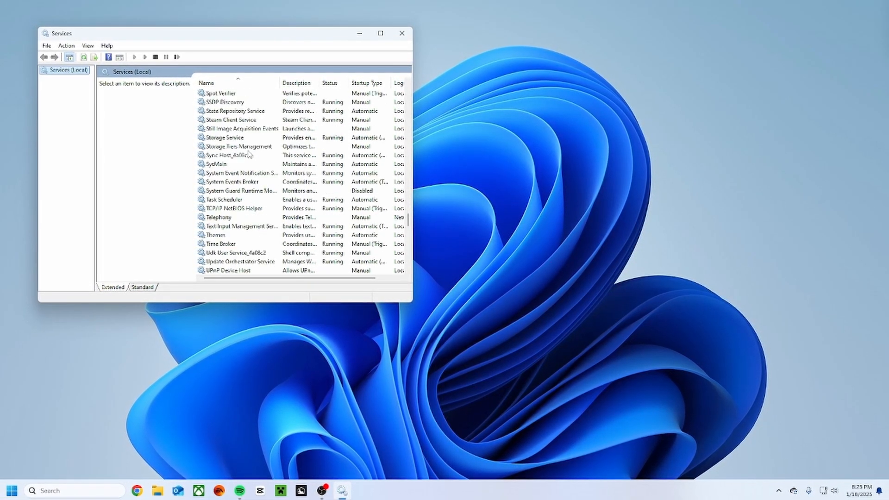
pyautogui.scroll(20, 250, 153)
pyautogui.click(255, 121)
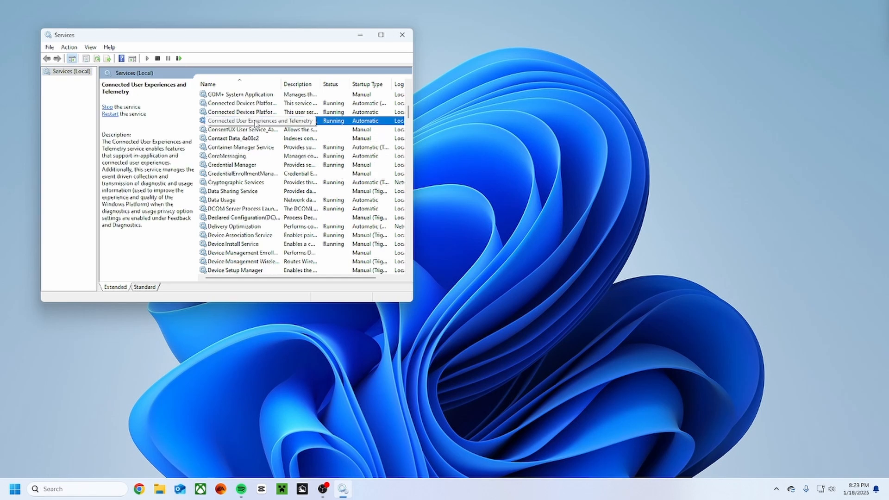
pyautogui.doubleClick(255, 121)
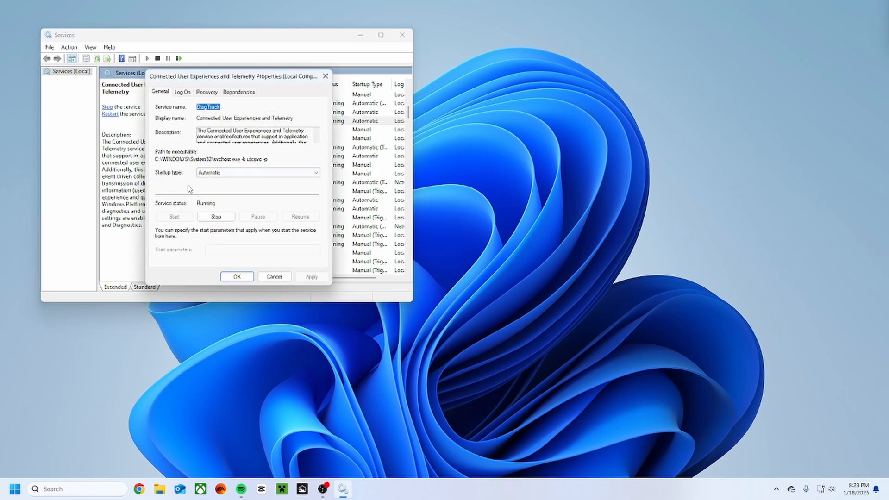
pyautogui.click(209, 174)
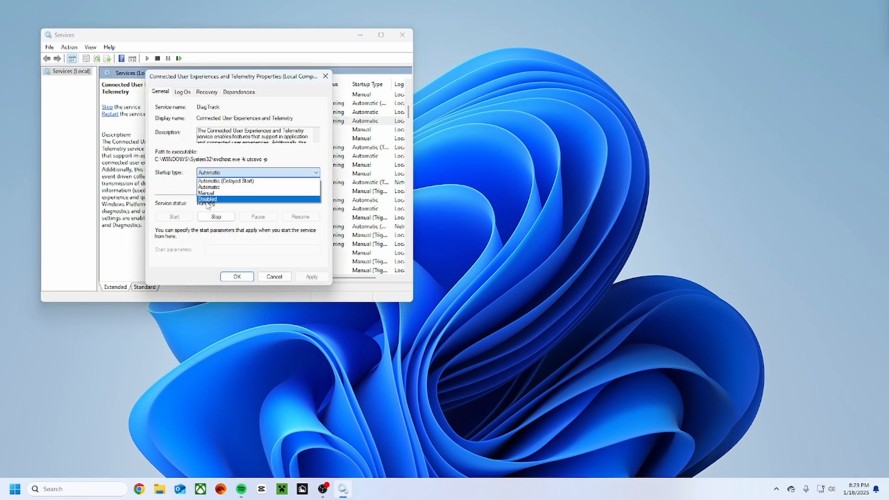
pyautogui.click(208, 199)
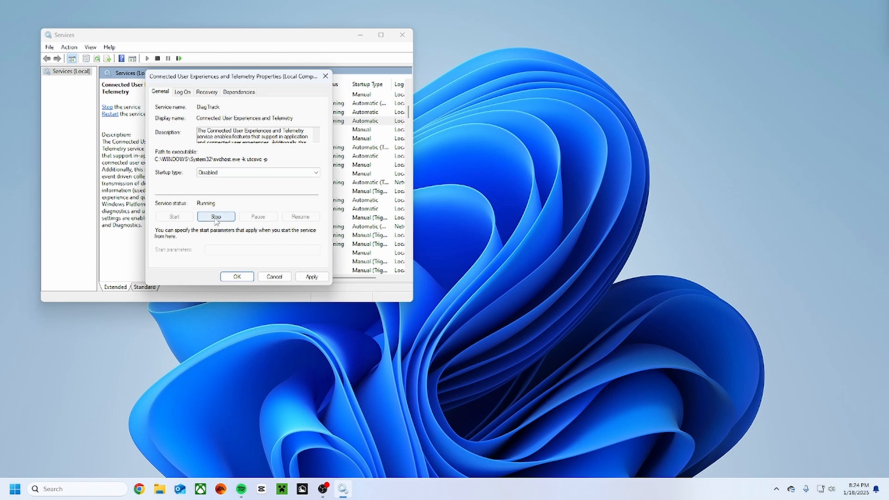
# Review the telemetry service's dependencies, and stop the service while applying its changed properties.
pyautogui.click(236, 92)
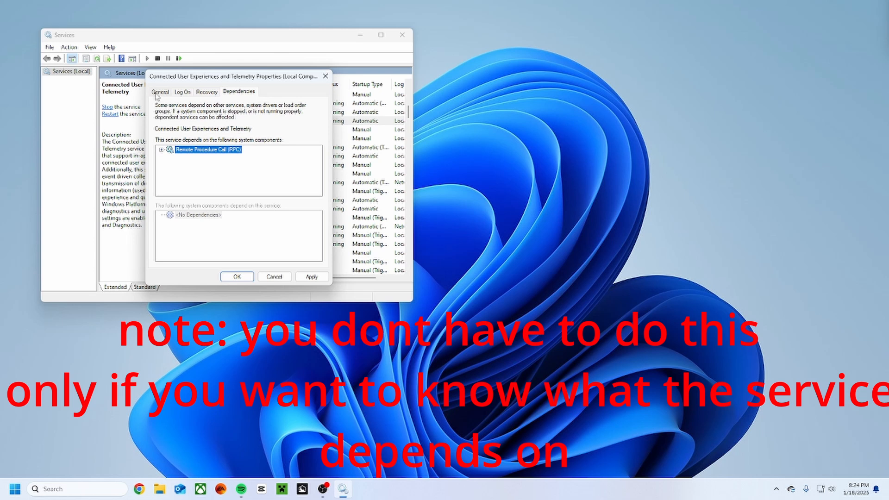
pyautogui.click(158, 92)
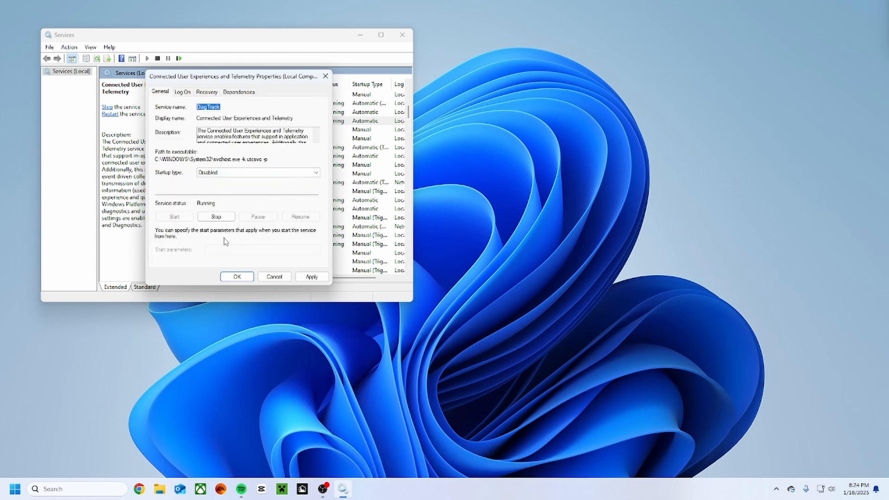
pyautogui.click(216, 217)
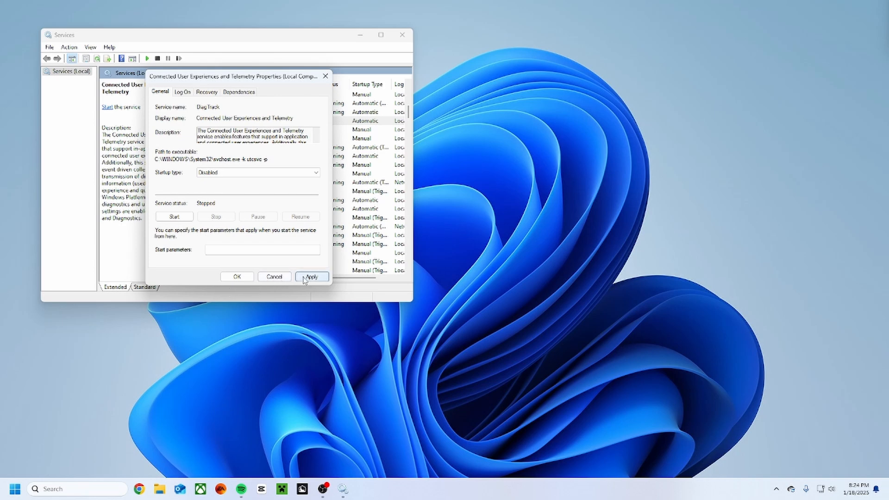
pyautogui.click(312, 277)
pyautogui.click(230, 278)
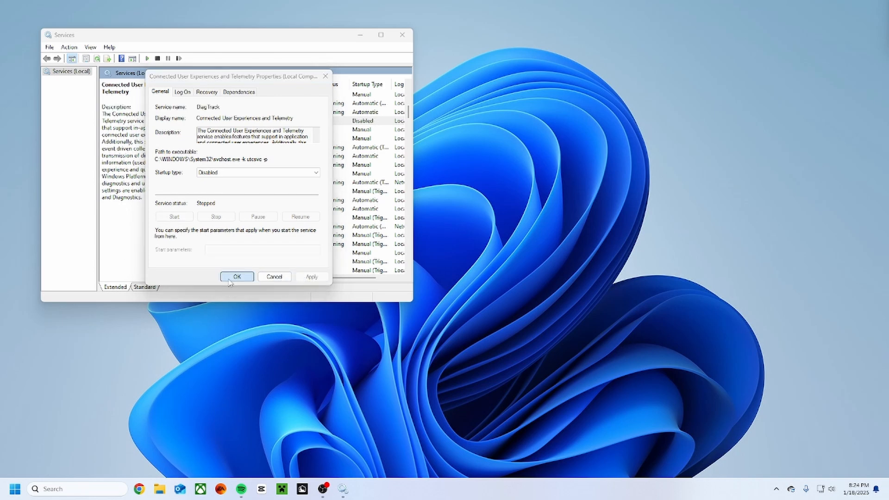
# Close the leftover Windows Update properties dialog and the Services console.
pyautogui.click(403, 35)
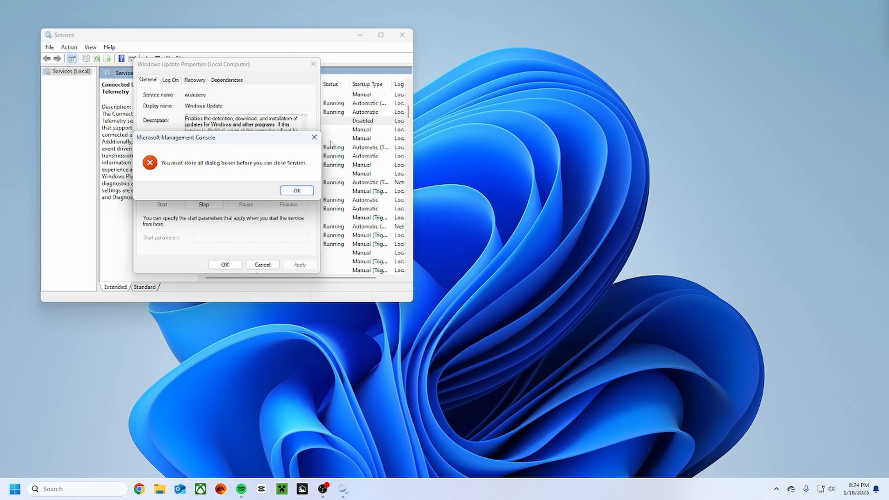
pyautogui.click(296, 190)
pyautogui.click(250, 264)
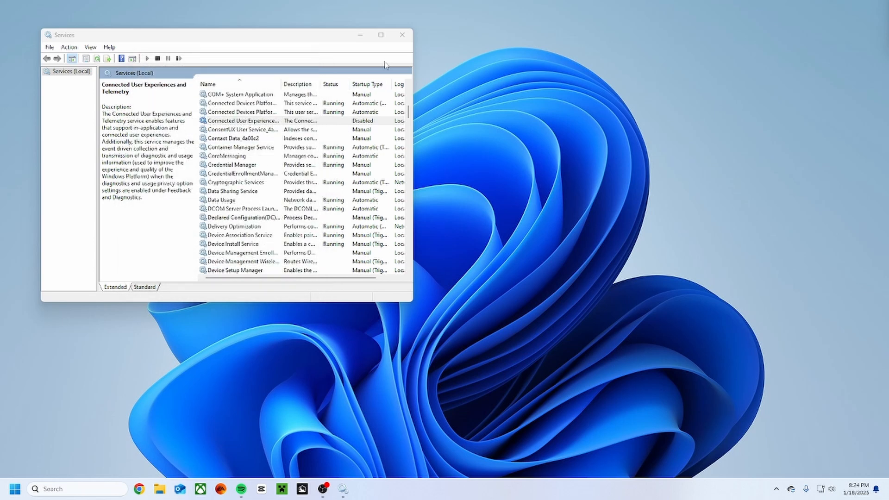
pyautogui.click(404, 35)
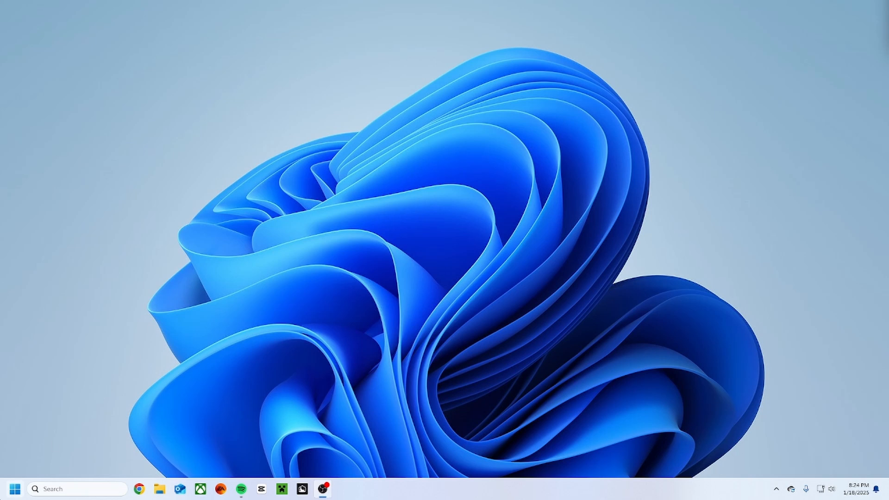
# Open the Windows Settings app.
pyautogui.press('super')
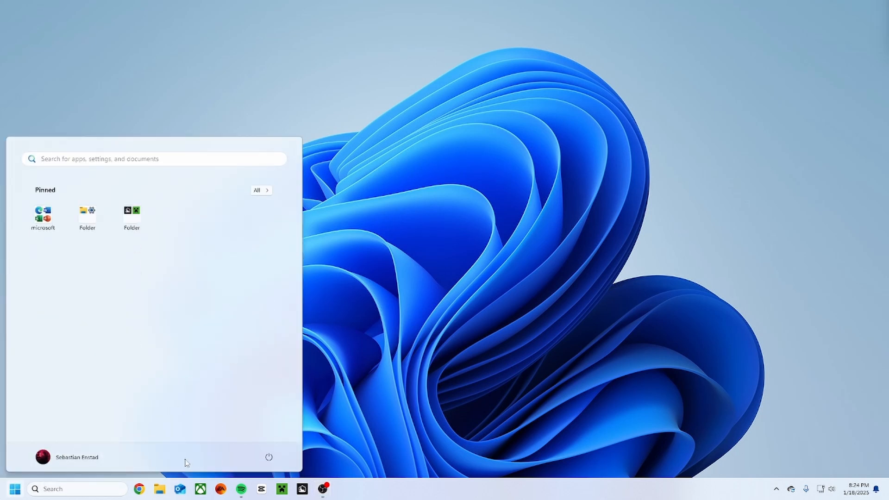
pyautogui.press('Escape')
pyautogui.press('super')
pyautogui.write('settings')
pyautogui.press('Return')
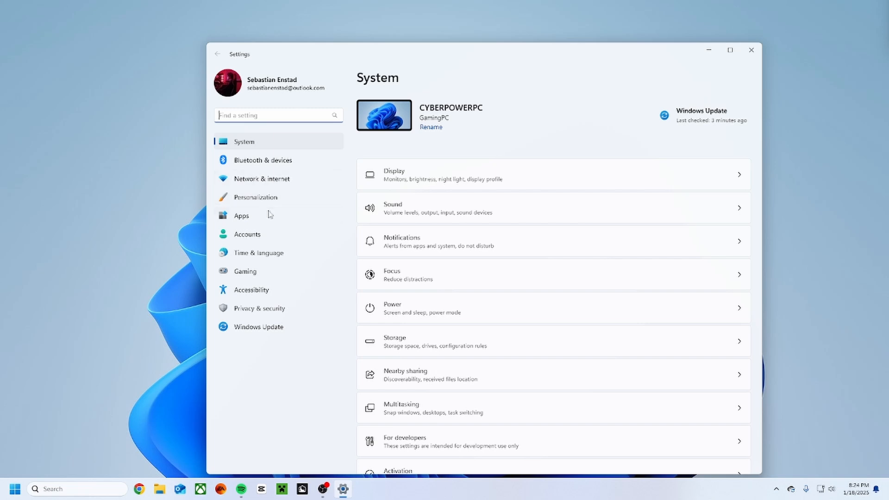
# In the Start personalization settings, turn off recently added apps, recently opened items, recommendations, and account related notifications.
pyautogui.click(278, 198)
pyautogui.scroll(-2, 452, 213)
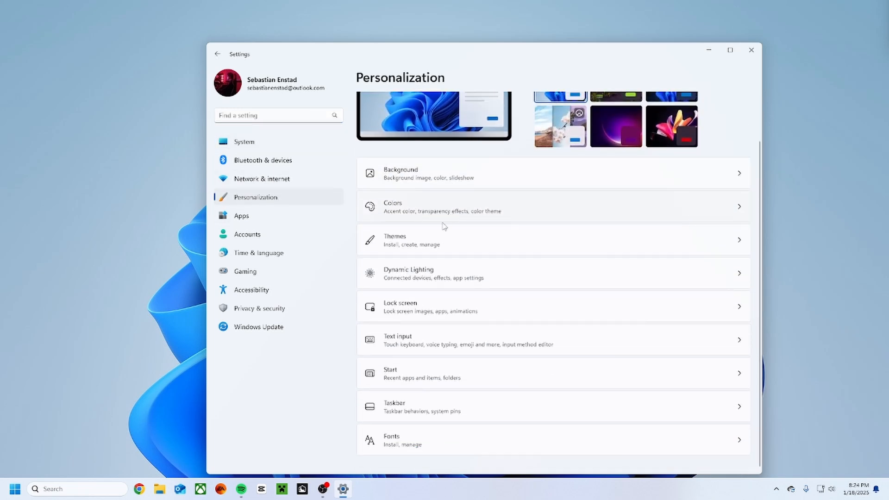
pyautogui.click(413, 374)
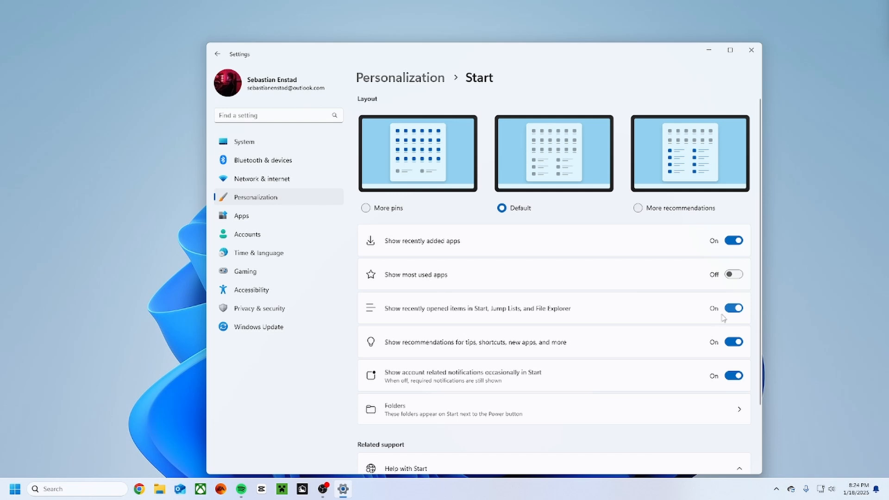
pyautogui.click(733, 308)
pyautogui.click(733, 341)
pyautogui.click(733, 375)
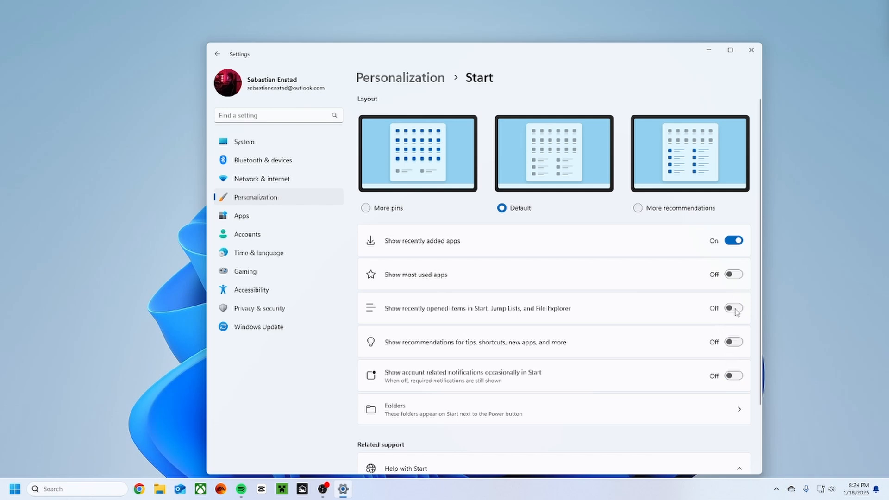
pyautogui.click(734, 241)
# Check which folders are set to appear on Start, and view the Start menu itself.
pyautogui.scroll(-3, 619, 276)
pyautogui.click(505, 320)
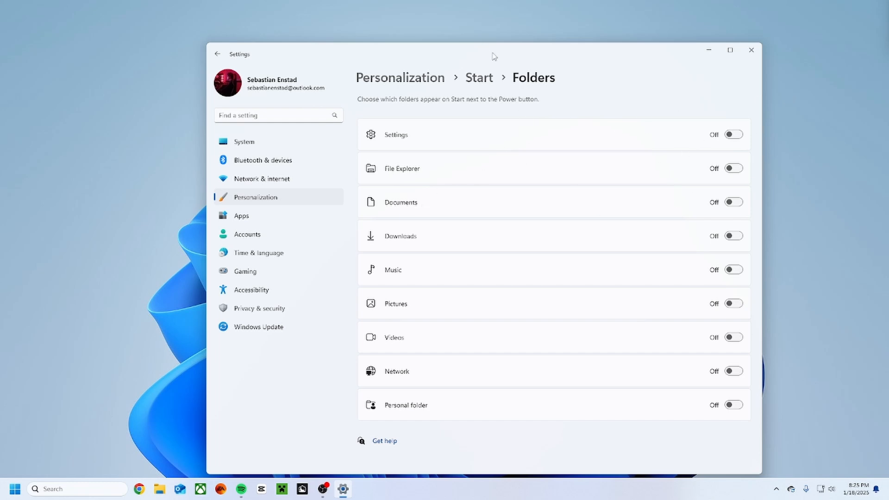
pyautogui.click(478, 82)
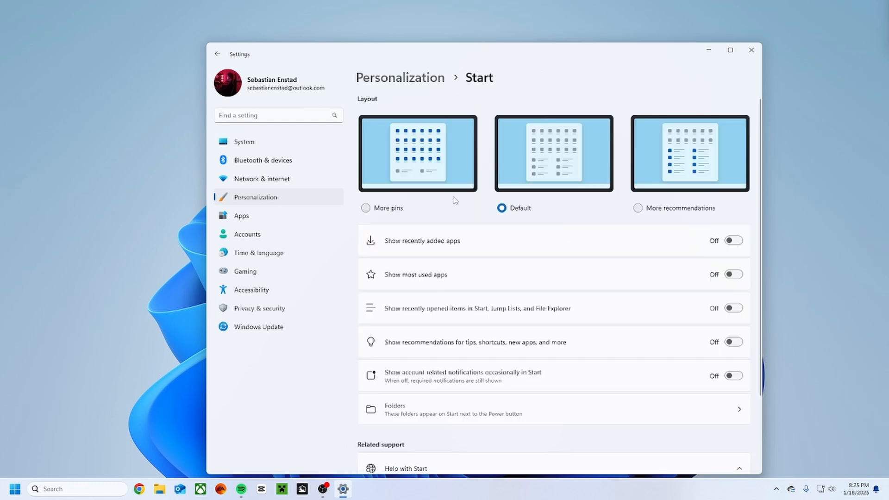
pyautogui.press('super')
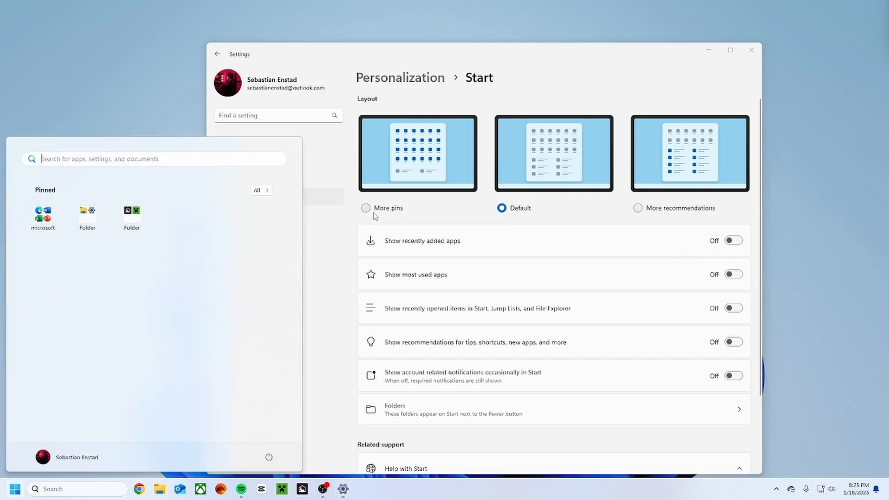
pyautogui.press('super')
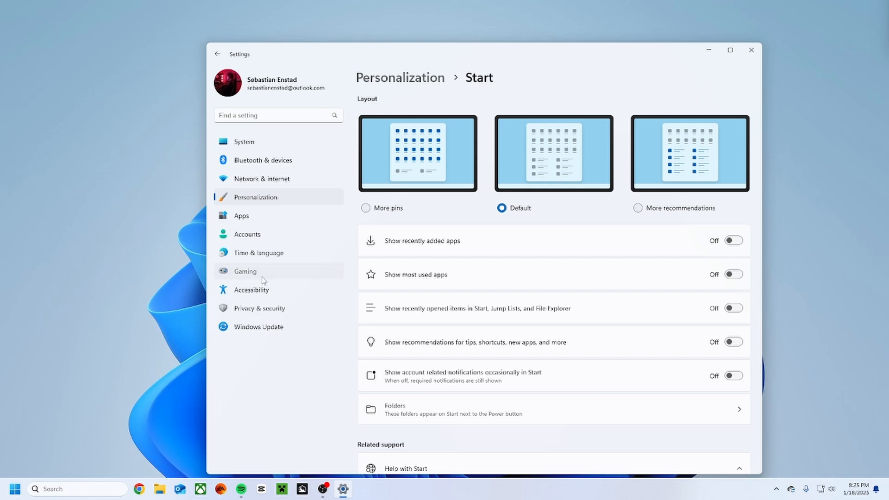
# In the General privacy settings, turn off language-list website content, app launch tracking, and suggested content in the Settings app.
pyautogui.click(257, 310)
pyautogui.click(451, 222)
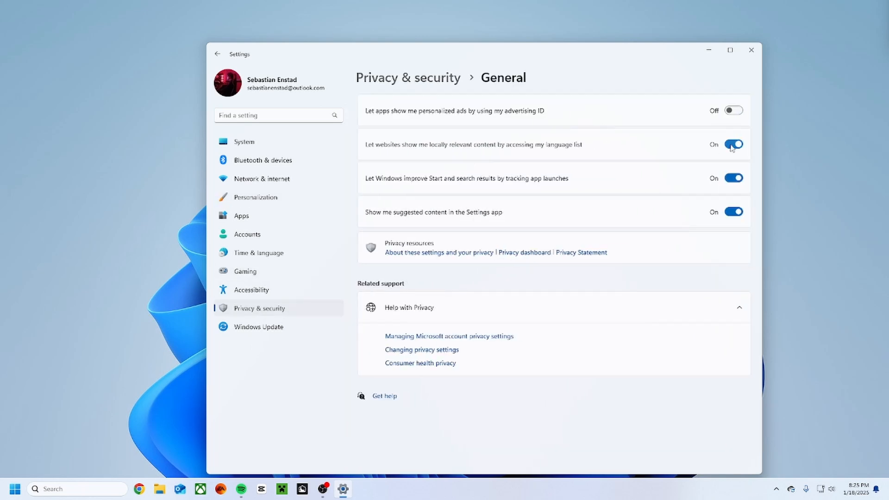
pyautogui.click(733, 144)
pyautogui.click(733, 178)
pyautogui.click(733, 211)
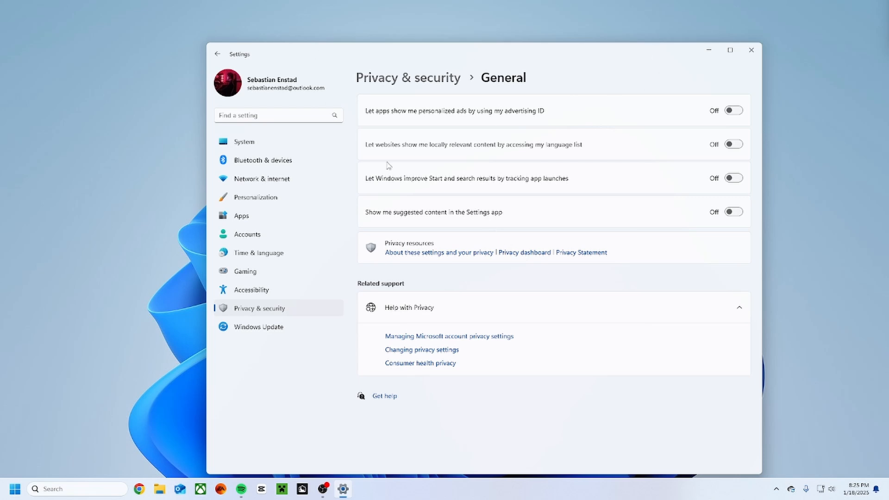
# Check the online speech recognition setting, and turn off the custom inking and typing dictionary under Privacy & security.
pyautogui.click(419, 79)
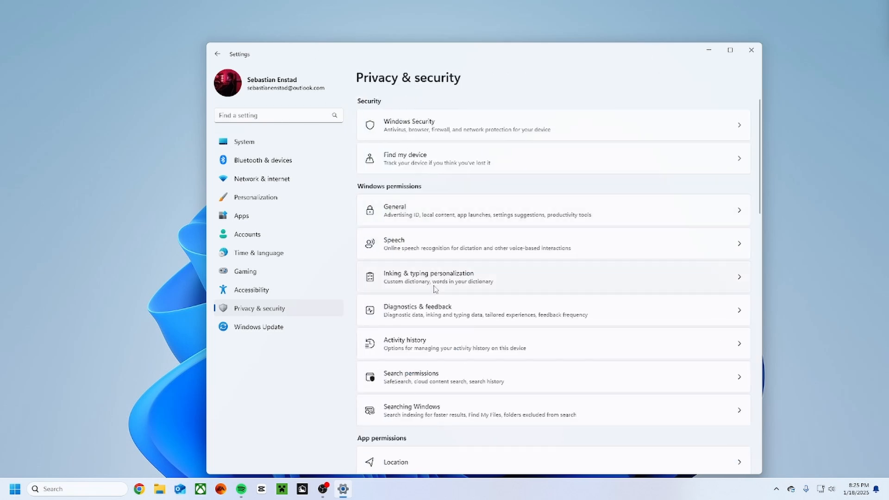
pyautogui.click(435, 240)
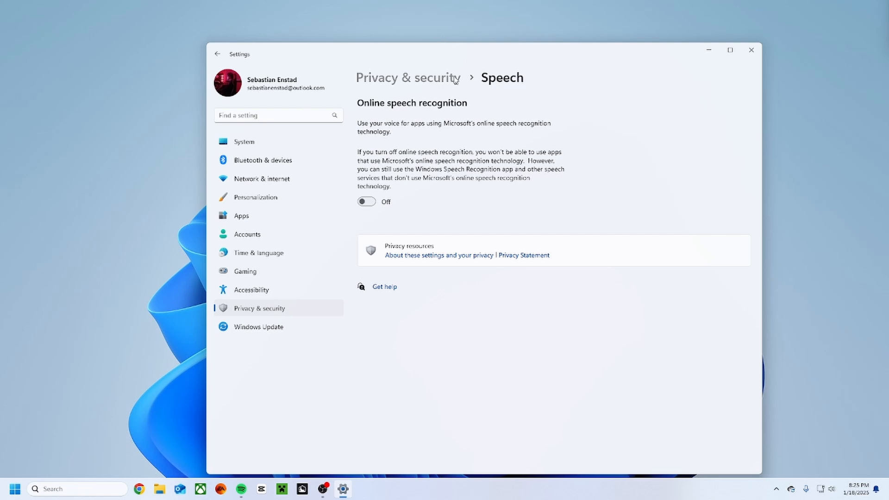
pyautogui.click(426, 78)
pyautogui.click(438, 283)
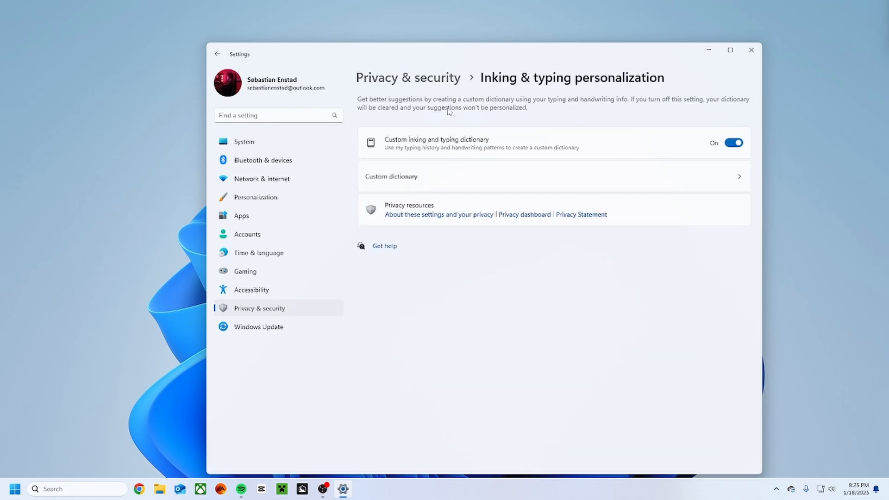
pyautogui.click(733, 143)
pyautogui.click(430, 78)
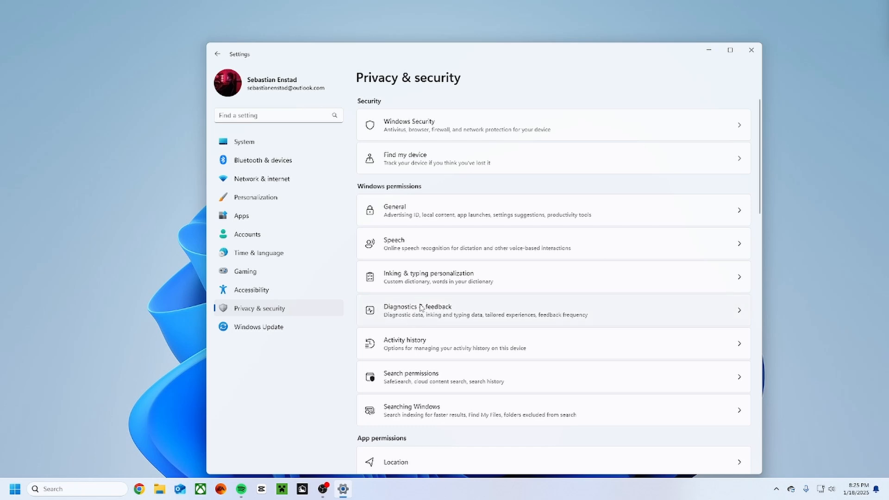
# In Diagnostics & feedback, delete the collected diagnostic data and set the feedback frequency to Never.
pyautogui.click(422, 304)
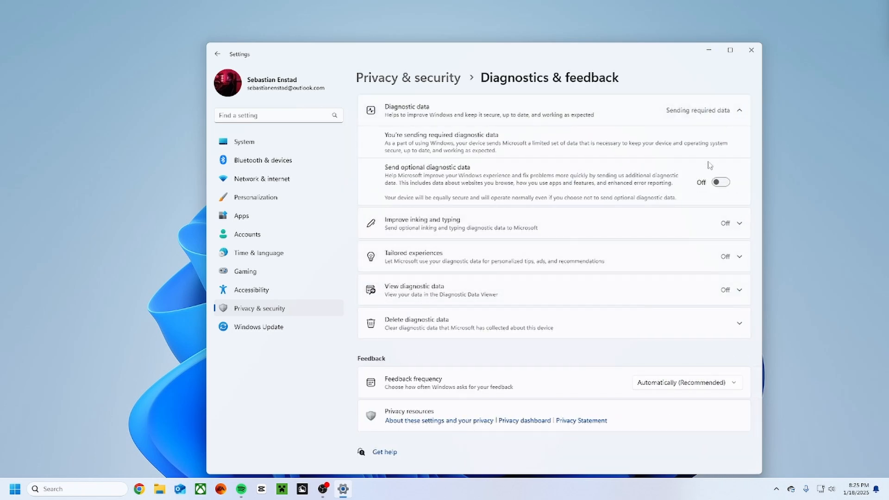
pyautogui.click(691, 120)
pyautogui.click(692, 118)
pyautogui.click(683, 119)
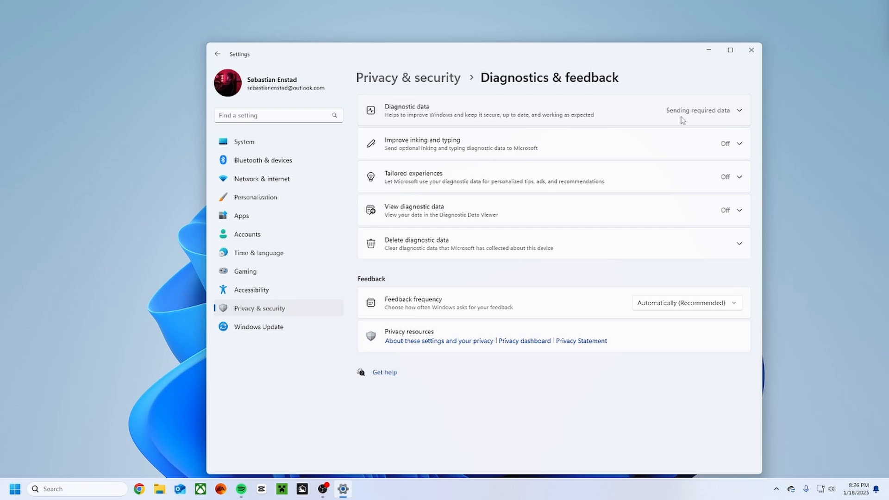
pyautogui.click(681, 121)
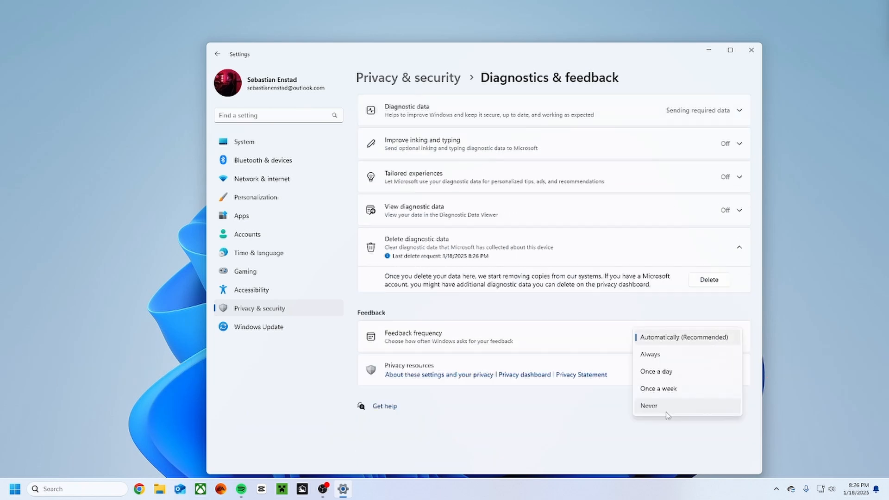
pyautogui.click(644, 405)
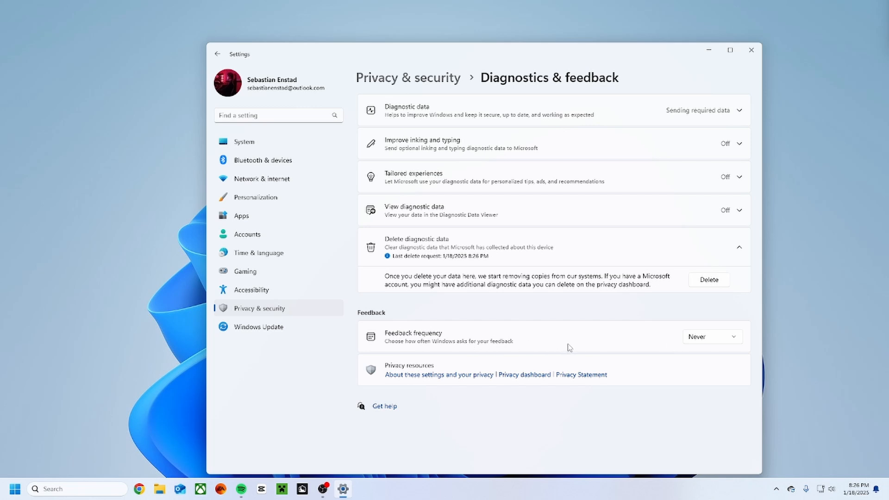
pyautogui.click(247, 325)
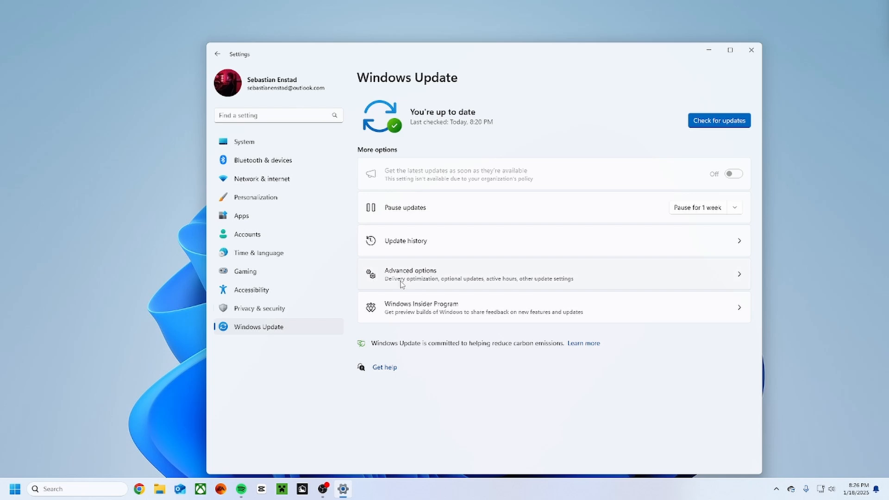
pyautogui.click(258, 284)
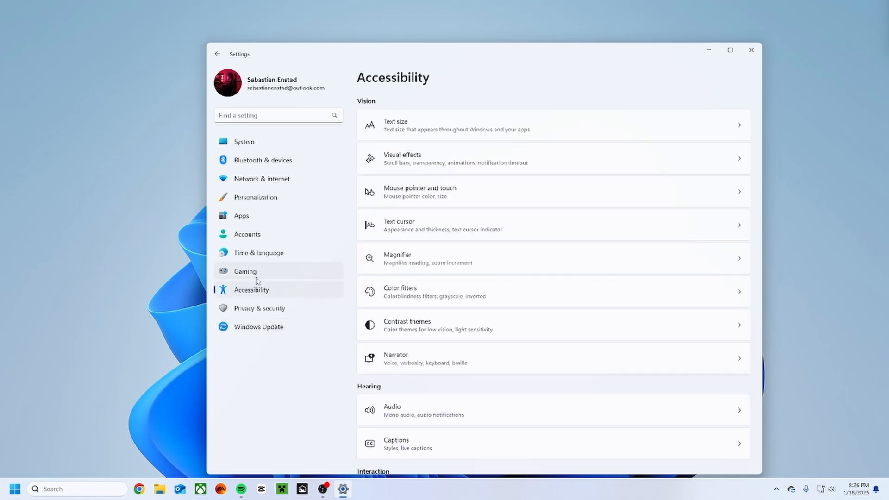
pyautogui.click(258, 279)
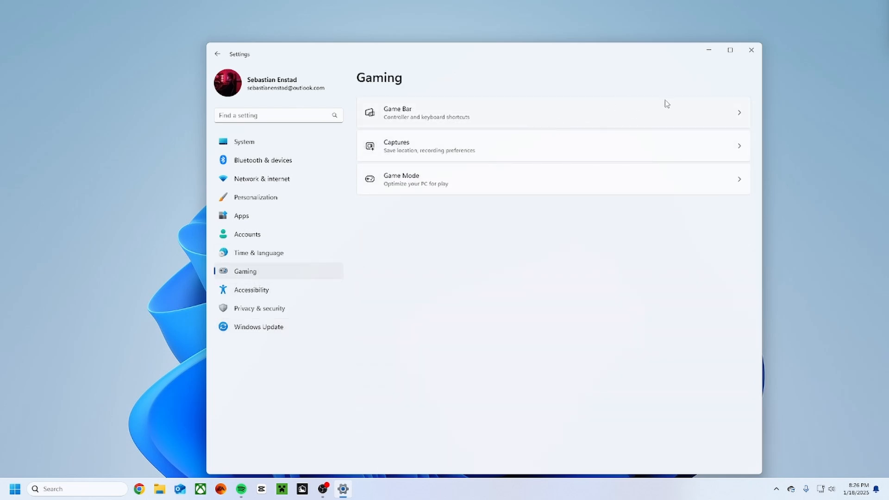
# Look through the list of installed apps for unneeded programs such as Microsoft apps.
pyautogui.click(243, 216)
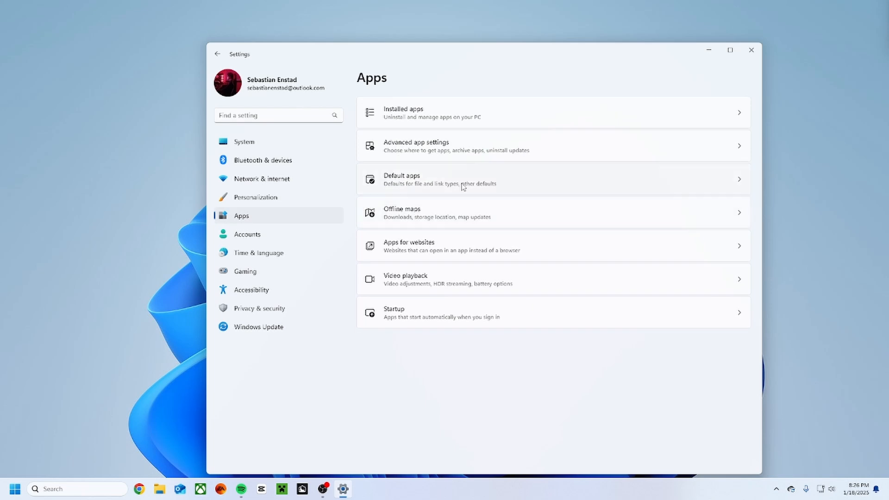
pyautogui.click(447, 114)
pyautogui.scroll(-10, 449, 199)
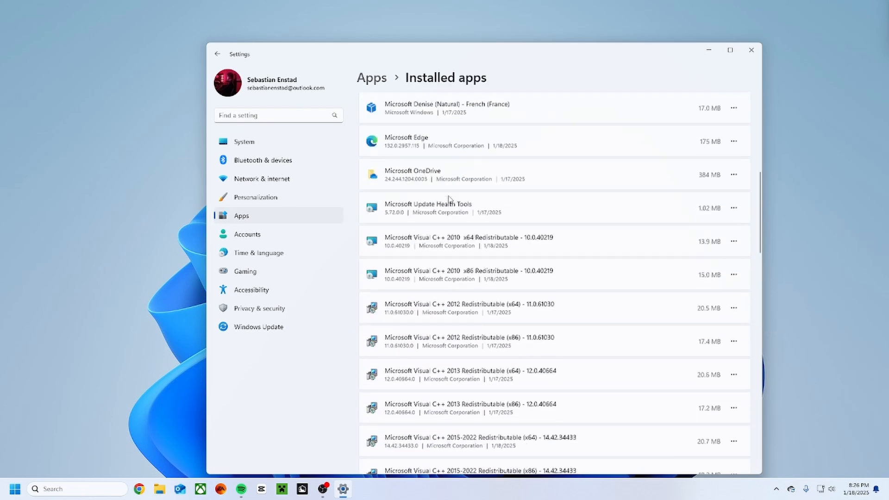
pyautogui.scroll(-4, 447, 202)
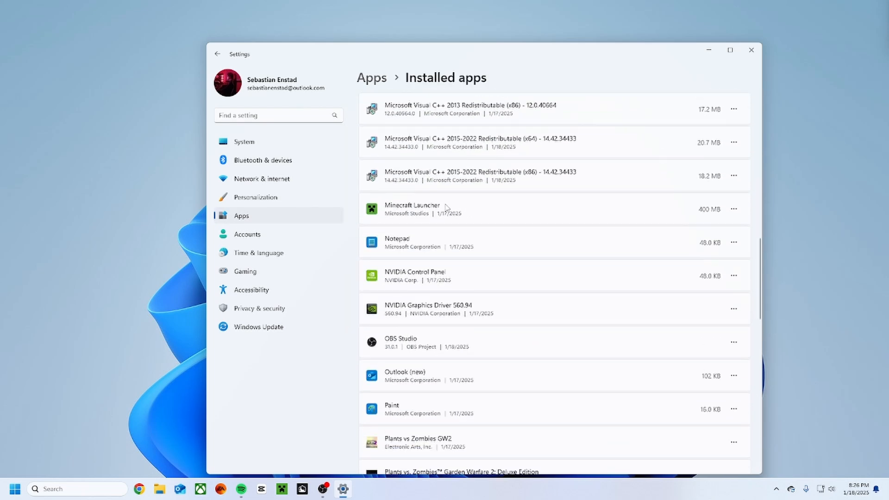
pyautogui.scroll(-5, 648, 248)
pyautogui.scroll(5, 644, 248)
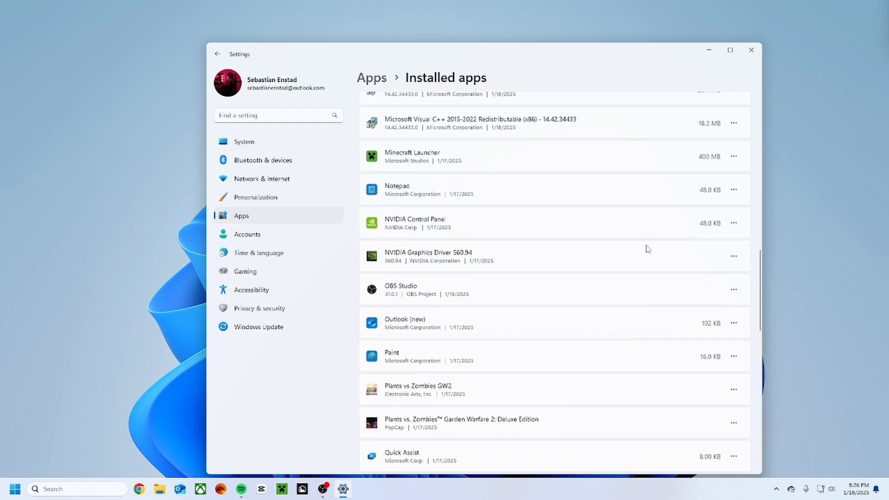
pyautogui.scroll(-5, 623, 256)
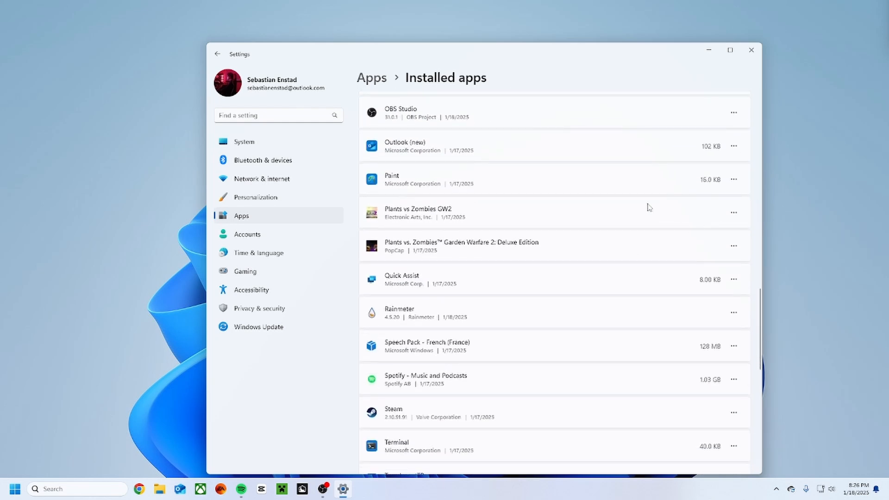
pyautogui.scroll(3, 582, 287)
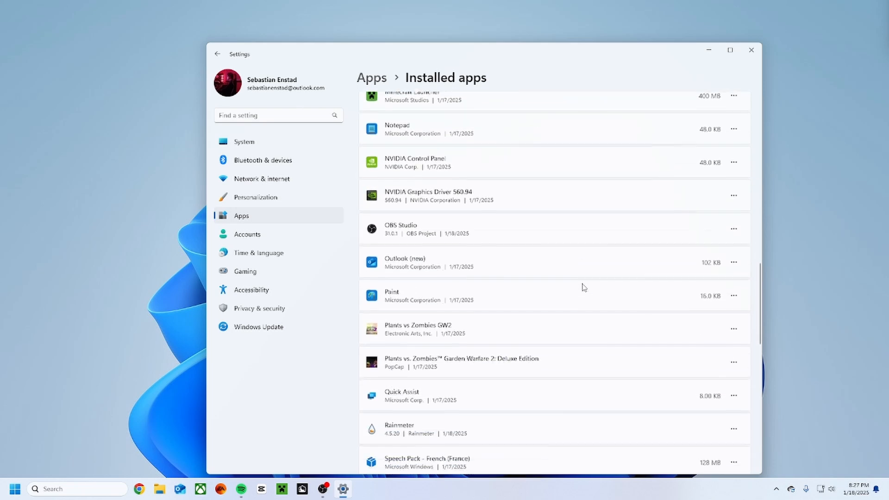
pyautogui.scroll(-5, 583, 288)
pyautogui.scroll(4, 570, 276)
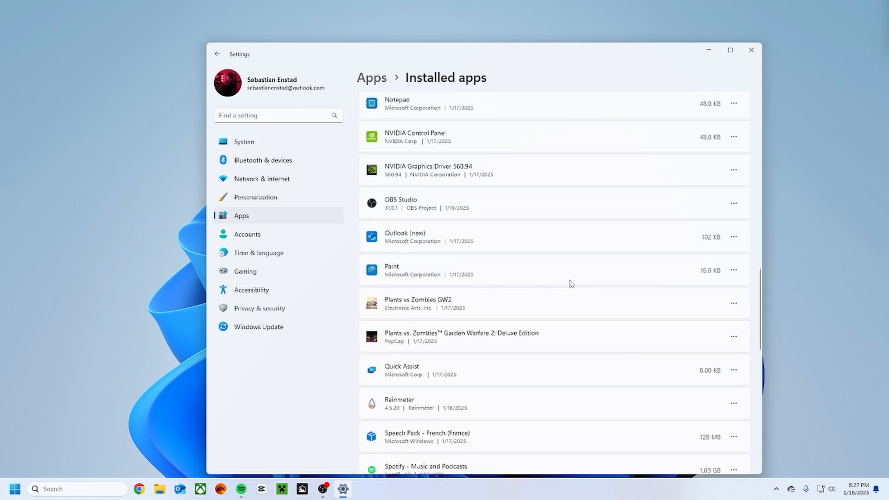
pyautogui.scroll(-4, 571, 283)
# Uninstall the Quick Assist app.
pyautogui.click(734, 223)
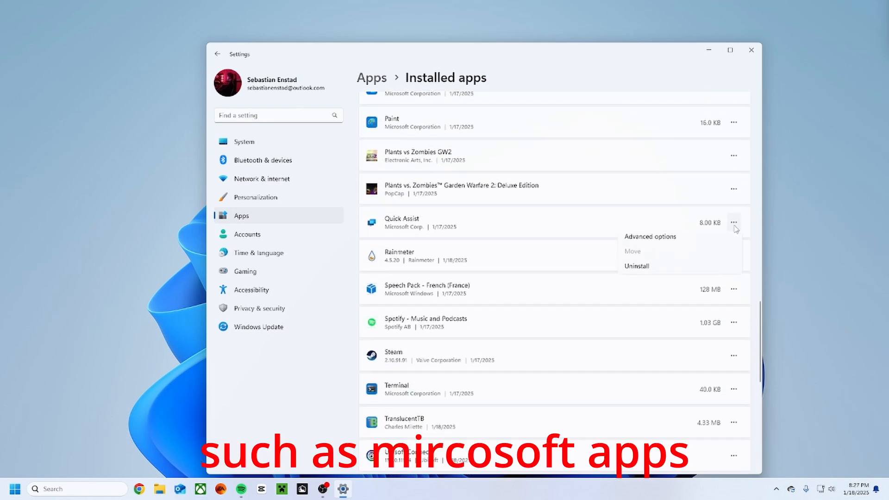
pyautogui.click(664, 275)
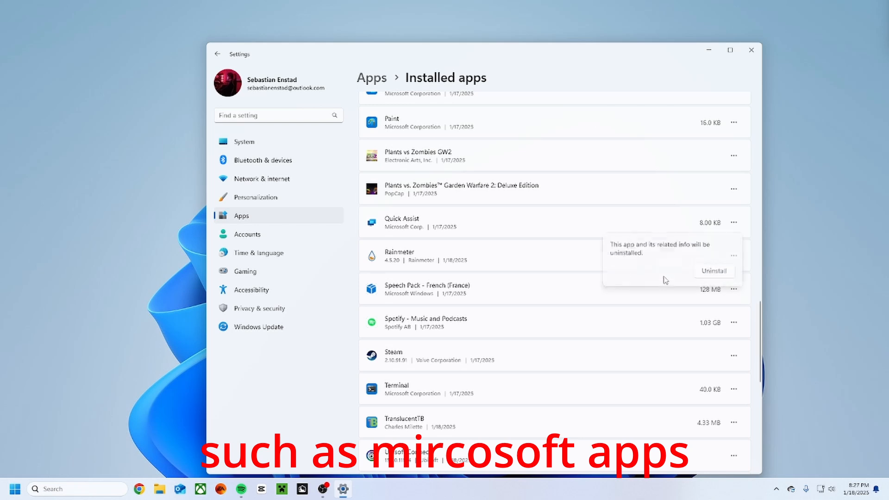
pyautogui.click(714, 273)
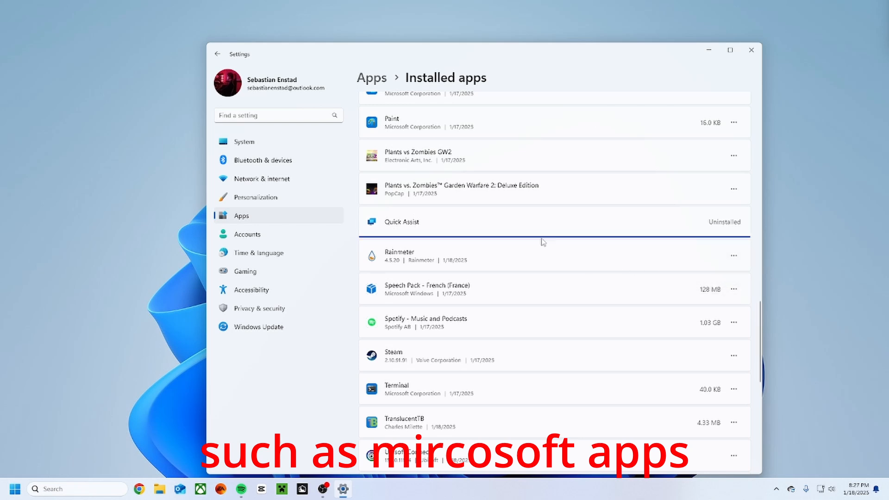
# Uninstall the Paint app from the installed apps list.
pyautogui.scroll(6, 542, 234)
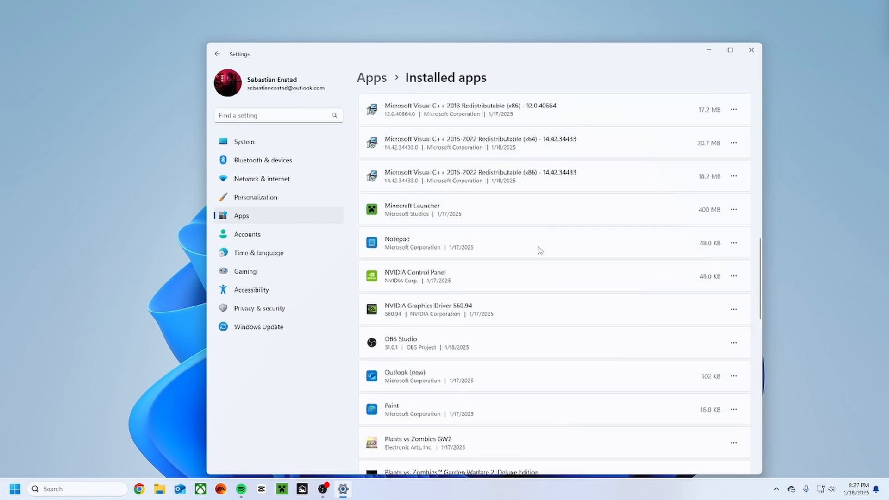
pyautogui.scroll(-3, 537, 252)
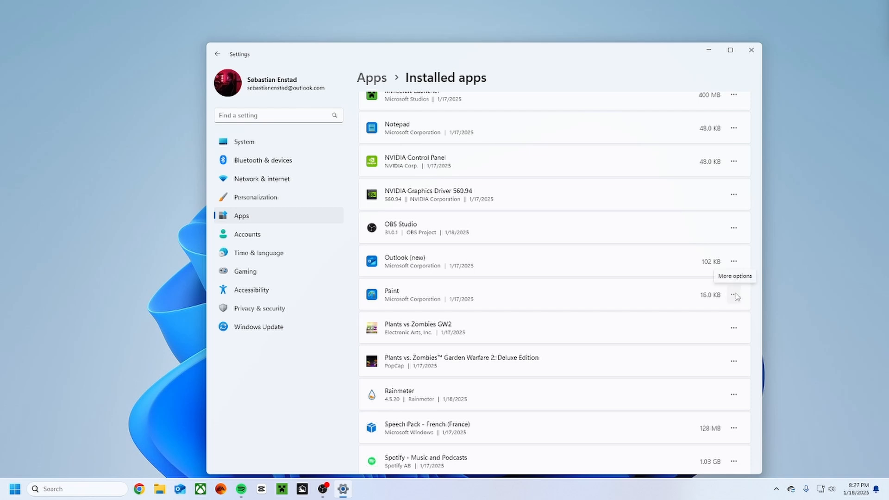
pyautogui.click(735, 295)
pyautogui.click(641, 344)
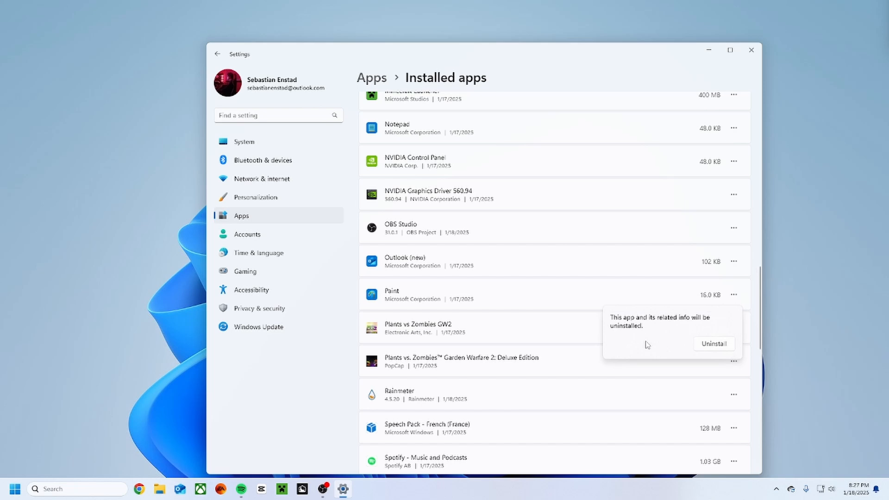
pyautogui.click(715, 344)
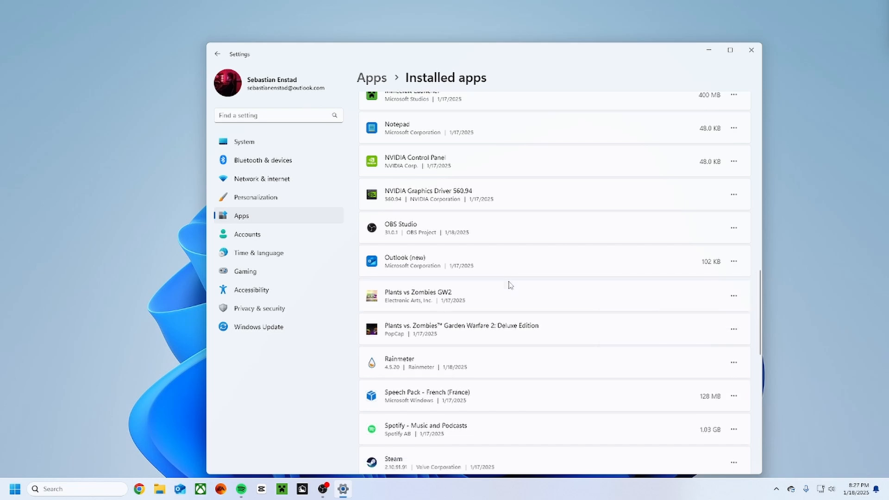
# Check whether the installed apps list offers an uninstall option for Microsoft Edge.
pyautogui.scroll(5, 499, 252)
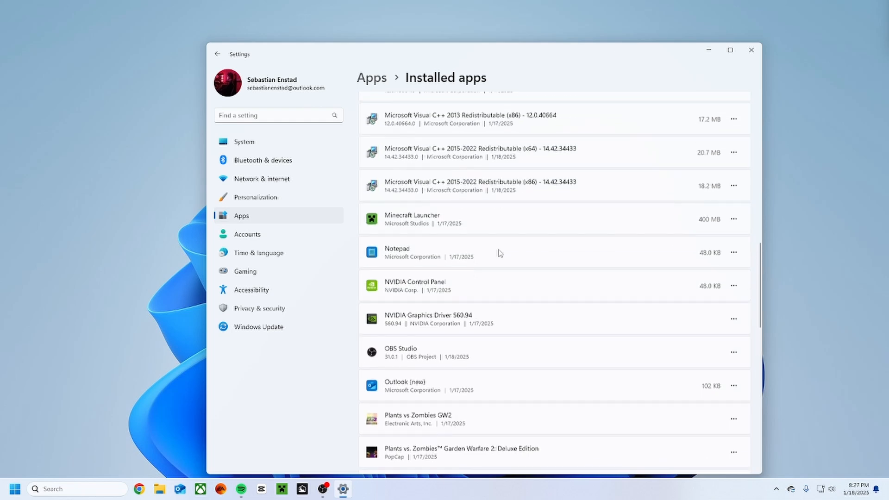
pyautogui.scroll(6, 499, 253)
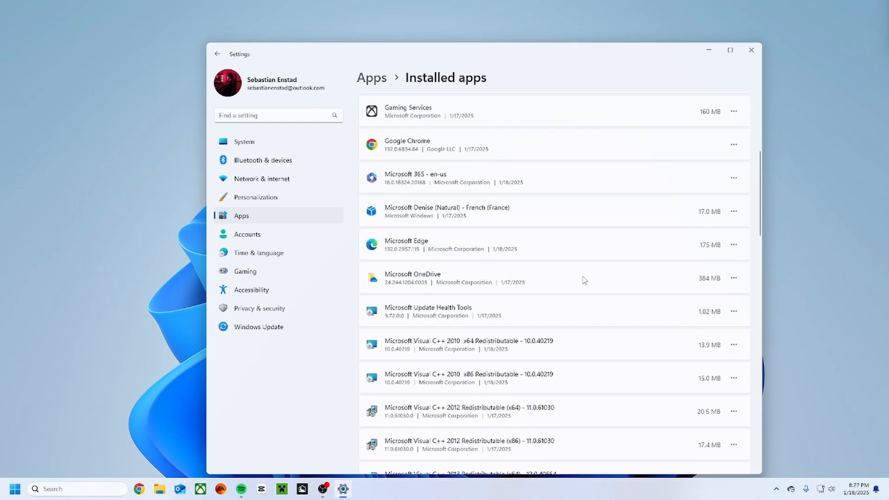
pyautogui.click(733, 245)
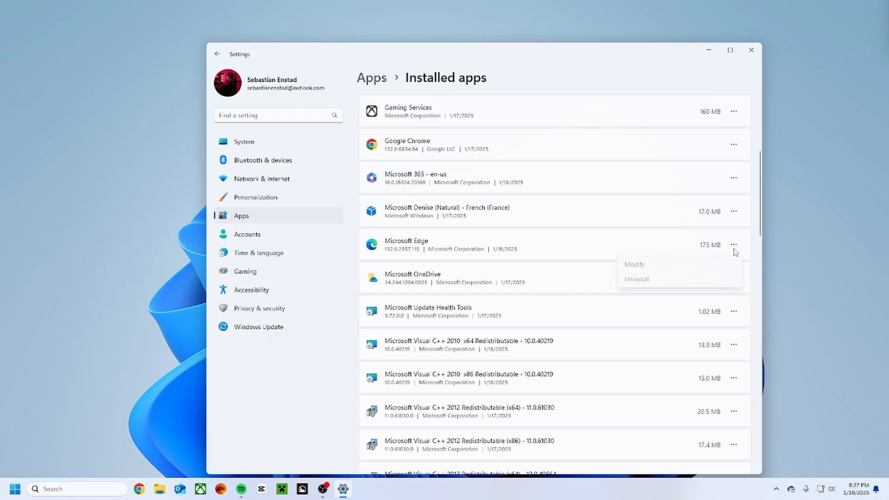
pyautogui.click(736, 252)
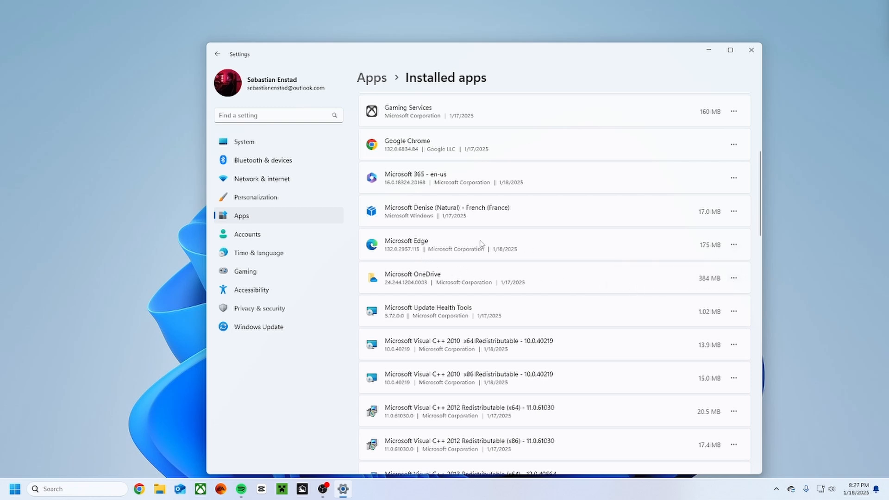
# Examine the installed apps list again for other unneeded programs, including the Microsoft entries.
pyautogui.scroll(5, 435, 239)
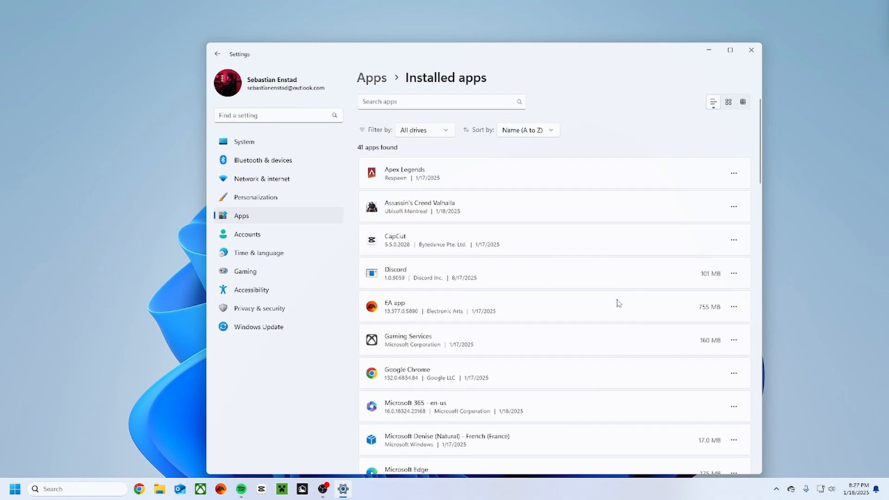
pyautogui.scroll(-5, 509, 236)
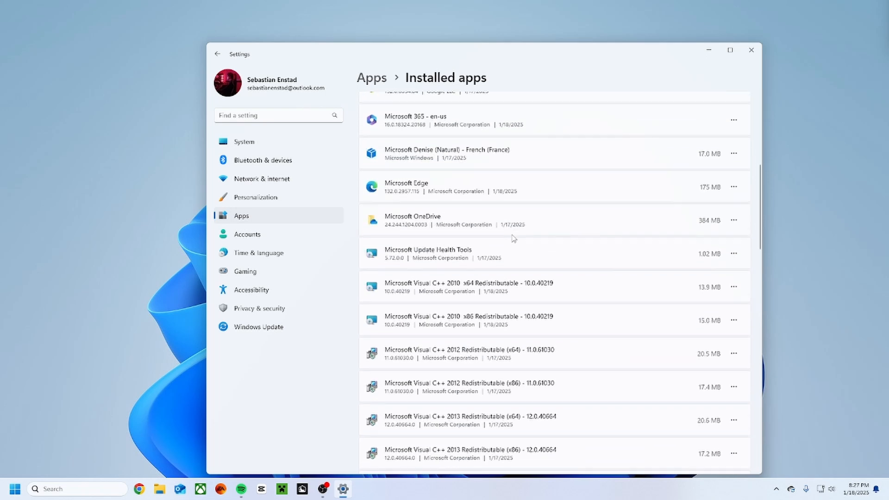
pyautogui.scroll(2, 583, 246)
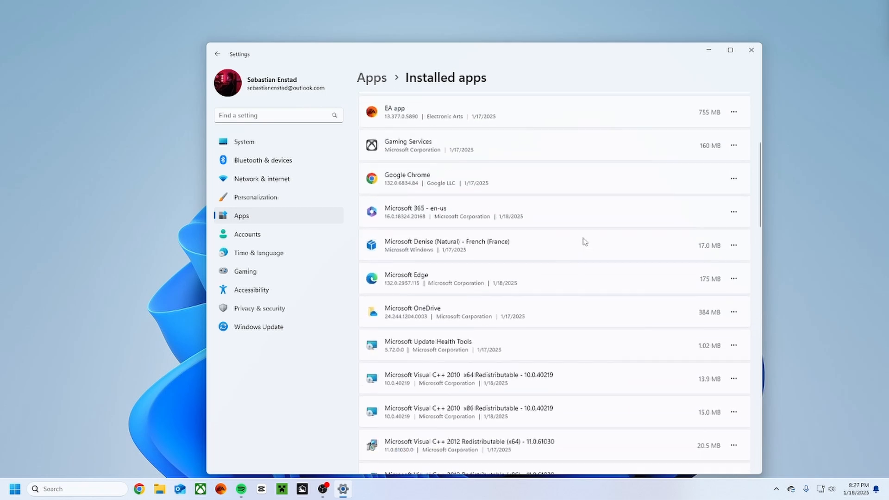
pyautogui.scroll(-2, 565, 258)
pyautogui.scroll(-3, 621, 264)
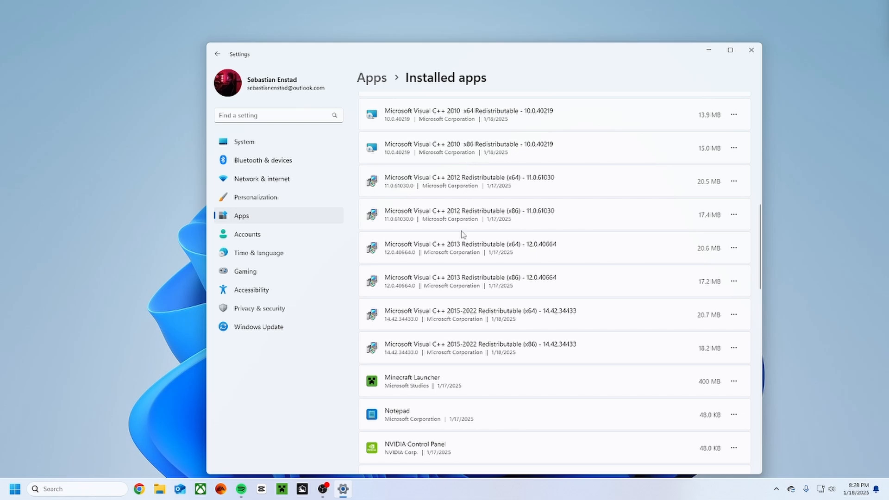
pyautogui.scroll(2, 483, 306)
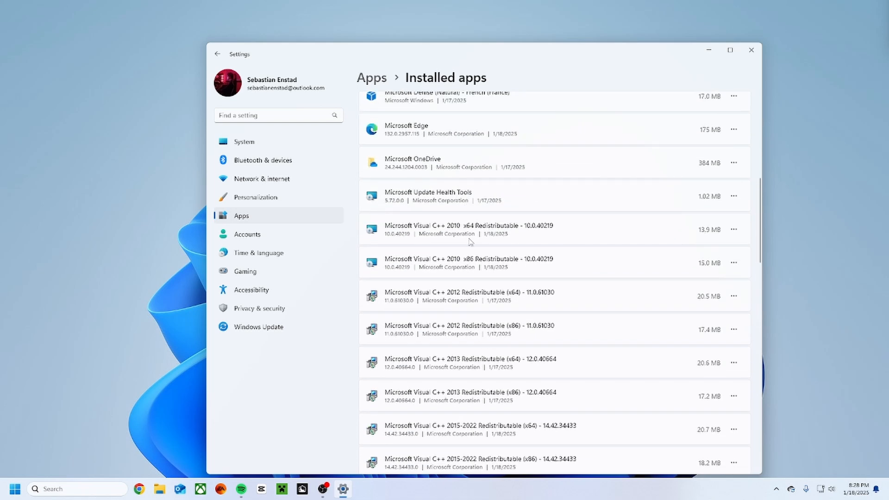
pyautogui.scroll(-2, 494, 383)
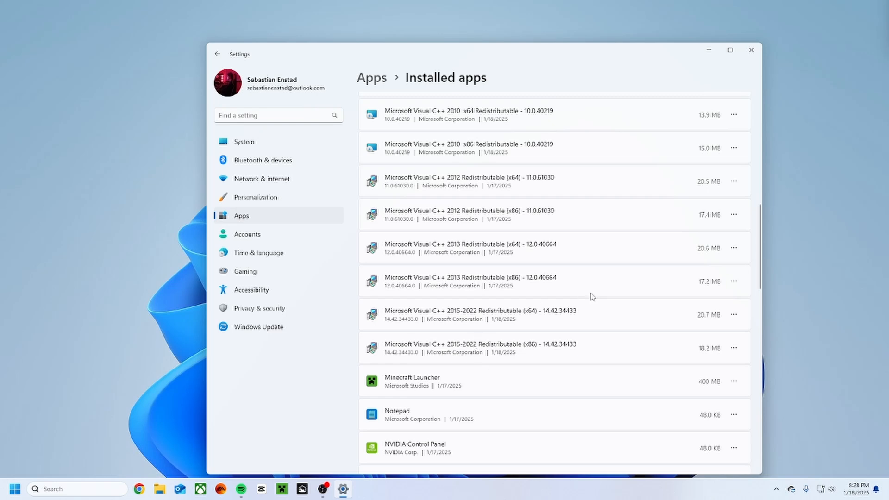
pyautogui.scroll(-3, 447, 359)
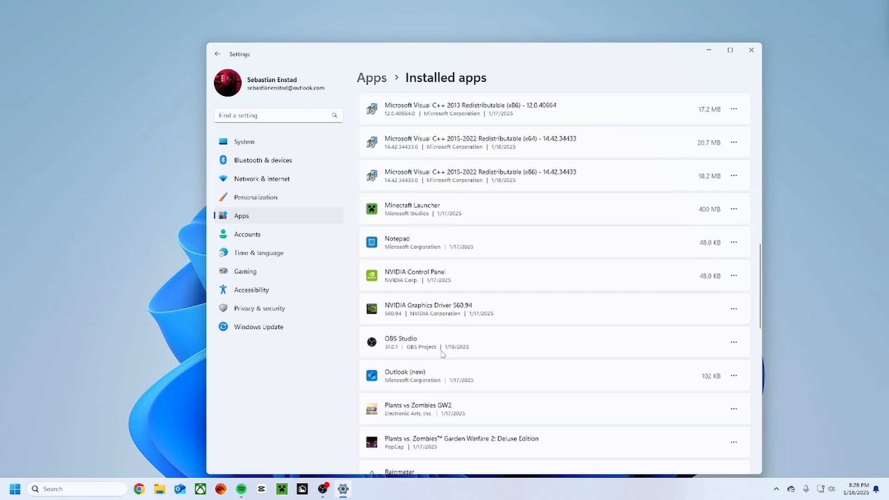
pyautogui.scroll(4, 442, 354)
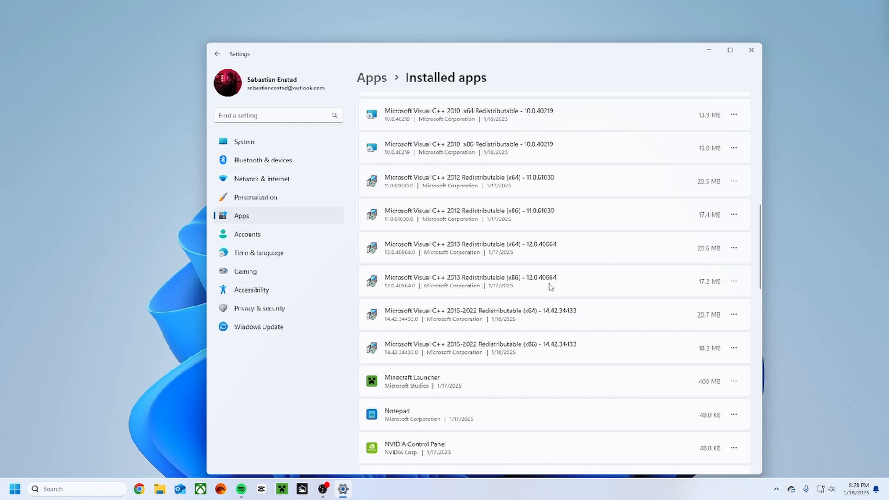
# Check the available options for Windows Package Manager Source (winget) V2 near the end of the installed apps list.
pyautogui.scroll(-5, 533, 289)
pyautogui.scroll(-3, 492, 290)
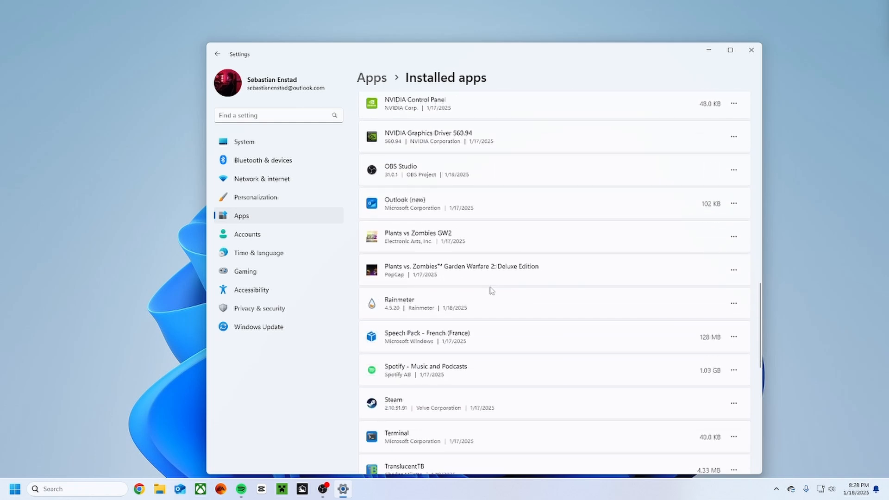
pyautogui.scroll(-4, 492, 290)
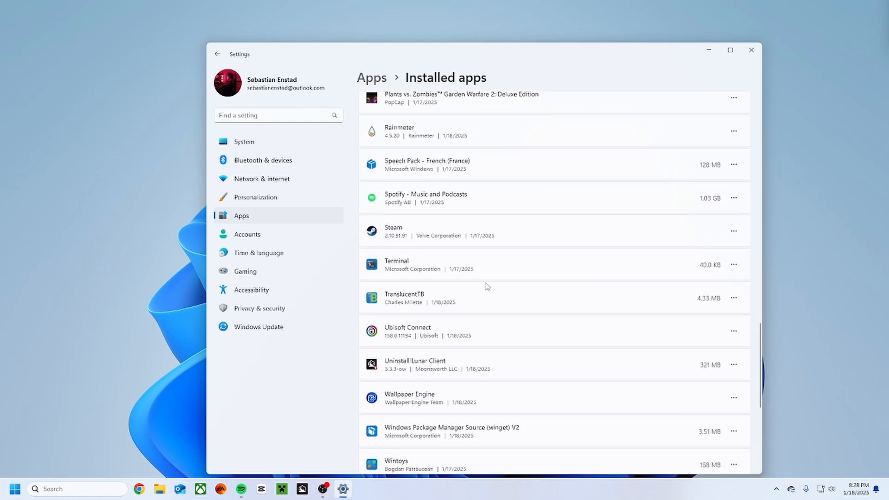
pyautogui.scroll(-3, 486, 287)
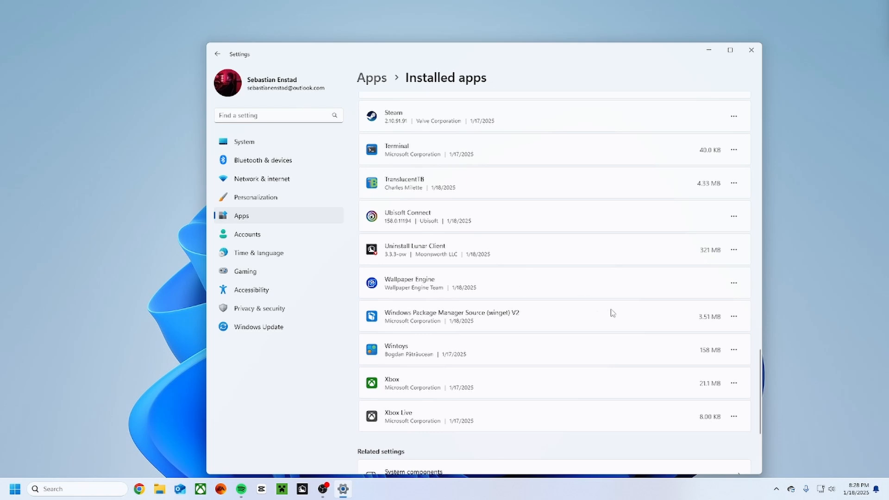
pyautogui.click(733, 317)
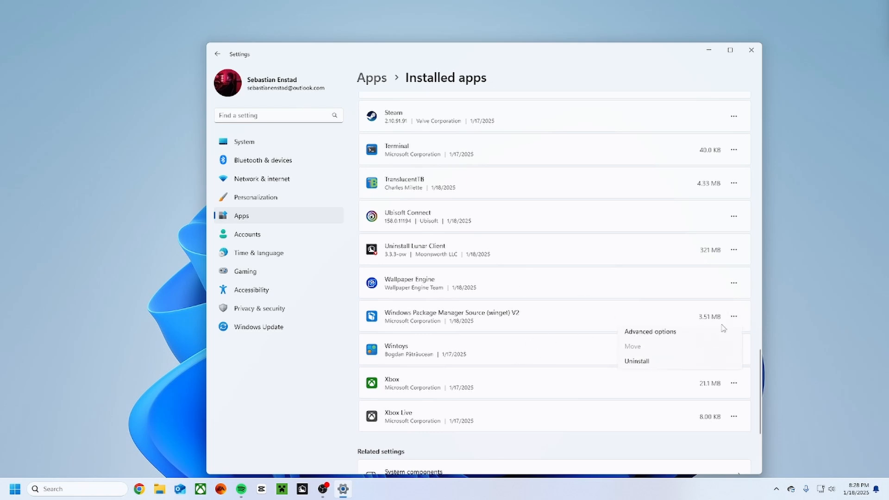
pyautogui.click(535, 313)
pyautogui.scroll(5, 546, 314)
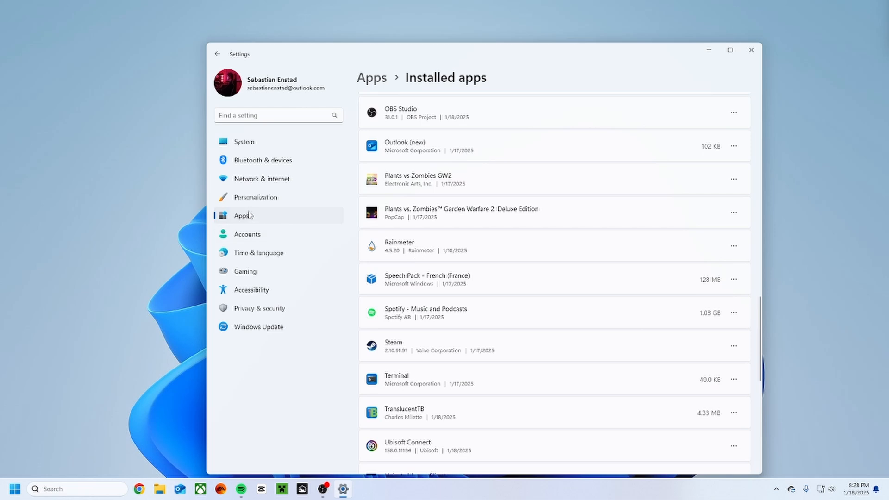
# Check the location services settings among the app permissions under Privacy & security.
pyautogui.click(238, 233)
pyautogui.click(244, 257)
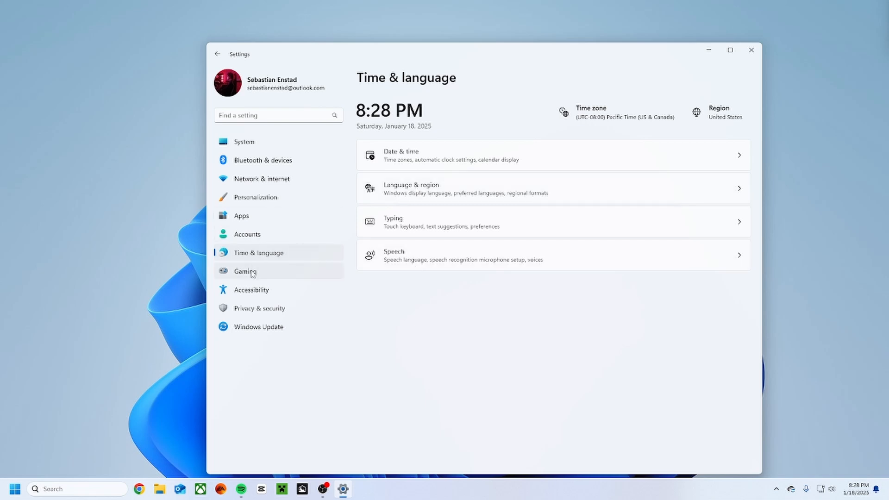
pyautogui.click(255, 305)
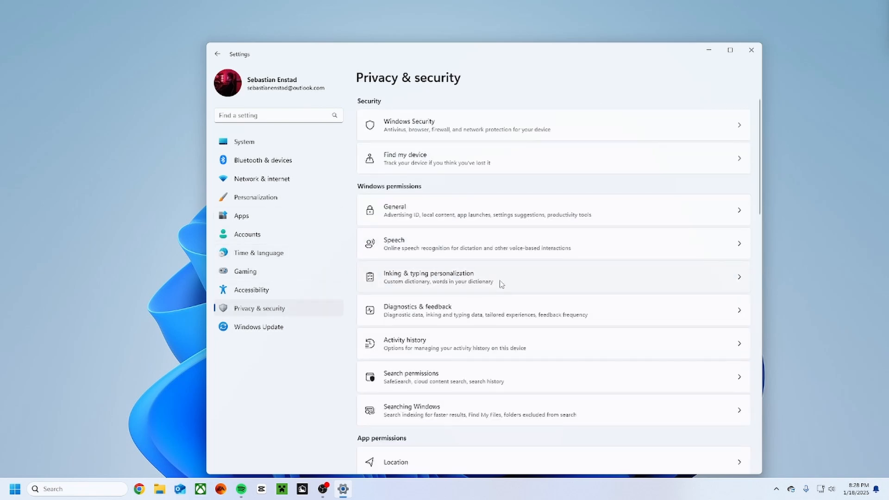
pyautogui.scroll(-5, 501, 281)
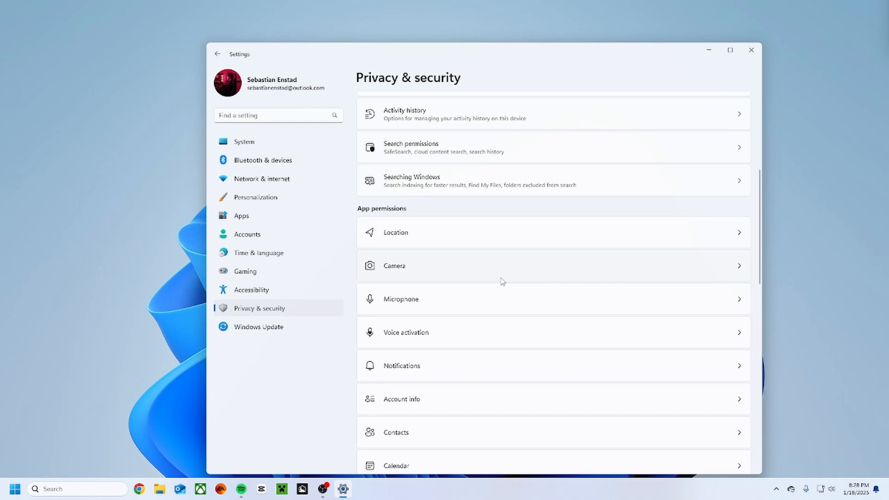
pyautogui.click(426, 238)
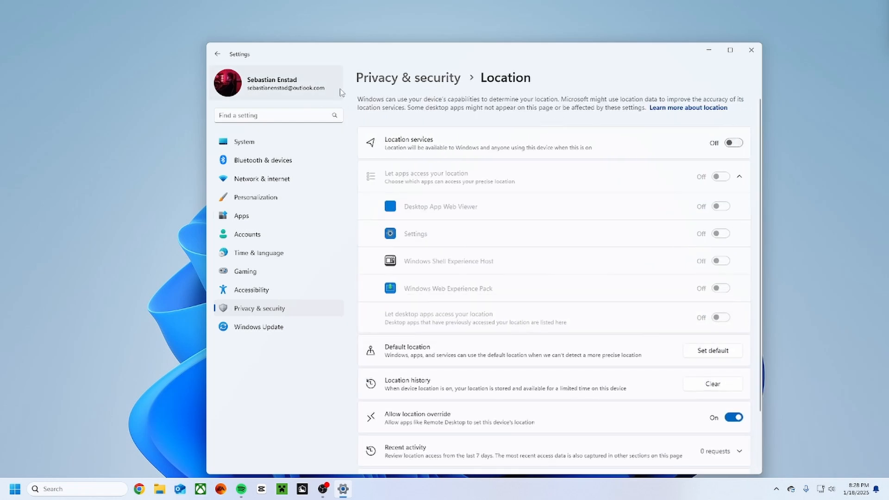
pyautogui.click(408, 79)
# Review the camera and microphone access settings among the app permissions.
pyautogui.scroll(-1, 418, 259)
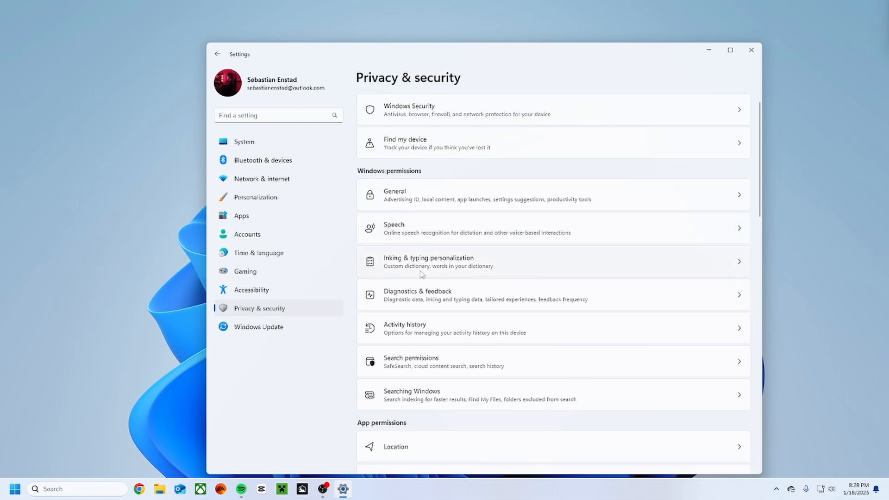
pyautogui.scroll(-4, 417, 277)
pyautogui.click(392, 264)
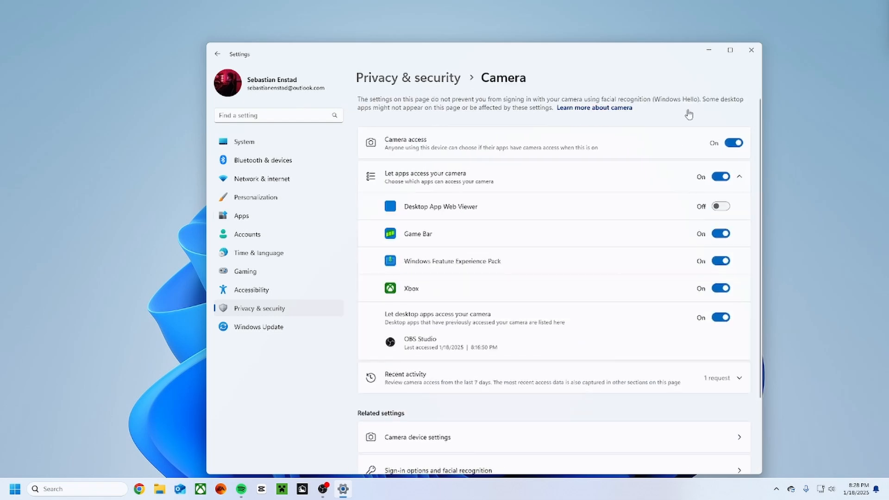
pyautogui.click(384, 79)
pyautogui.scroll(-5, 419, 278)
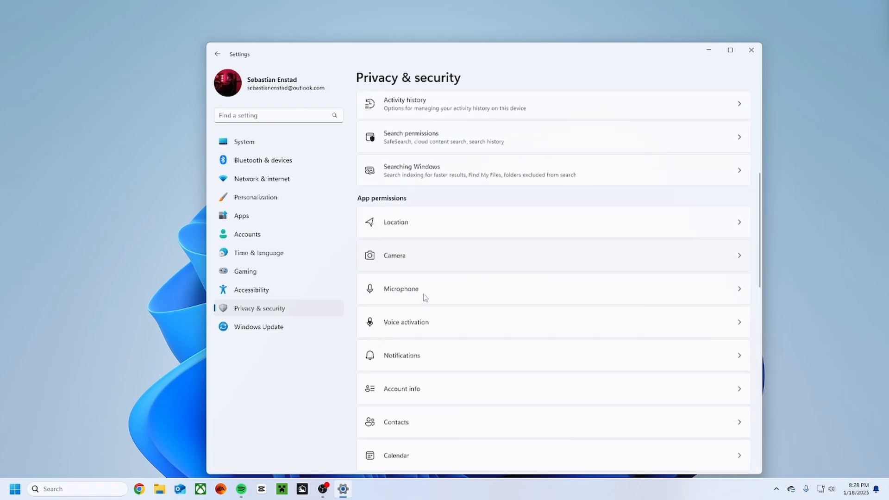
pyautogui.scroll(-1, 425, 297)
pyautogui.click(404, 247)
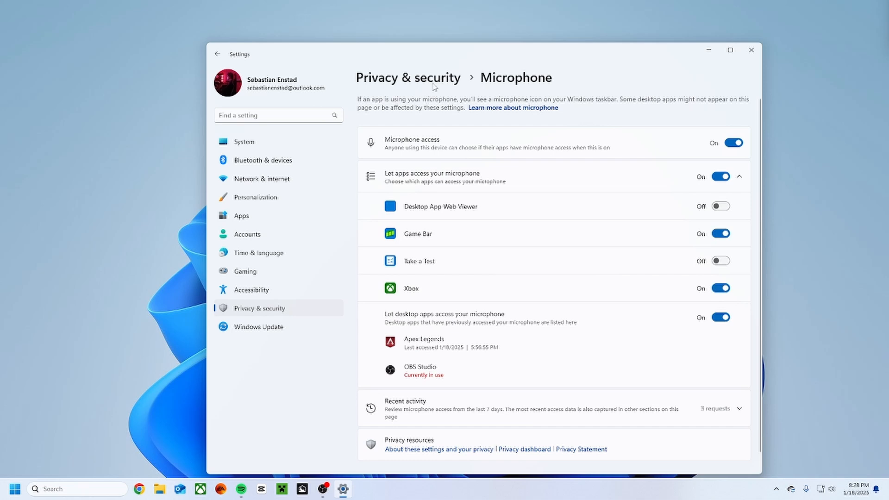
pyautogui.click(434, 86)
# Turn off app access to voice activation services in the Voice activation permissions.
pyautogui.scroll(-5, 403, 278)
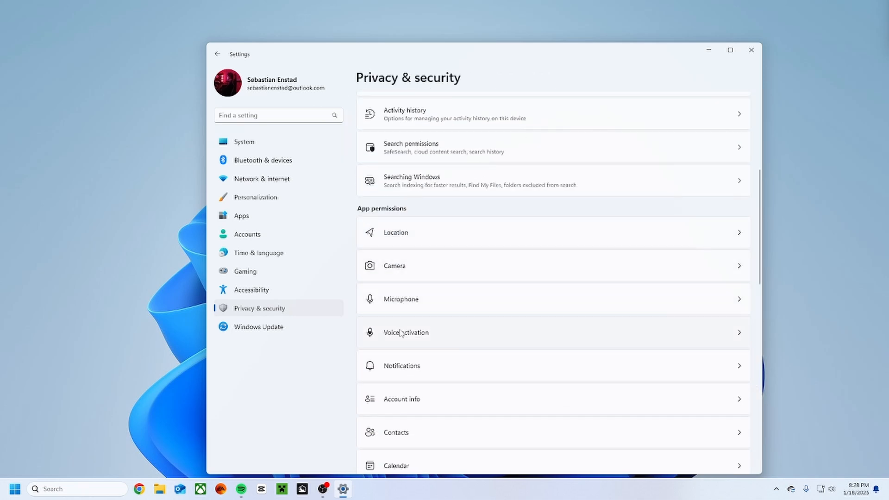
pyautogui.click(401, 333)
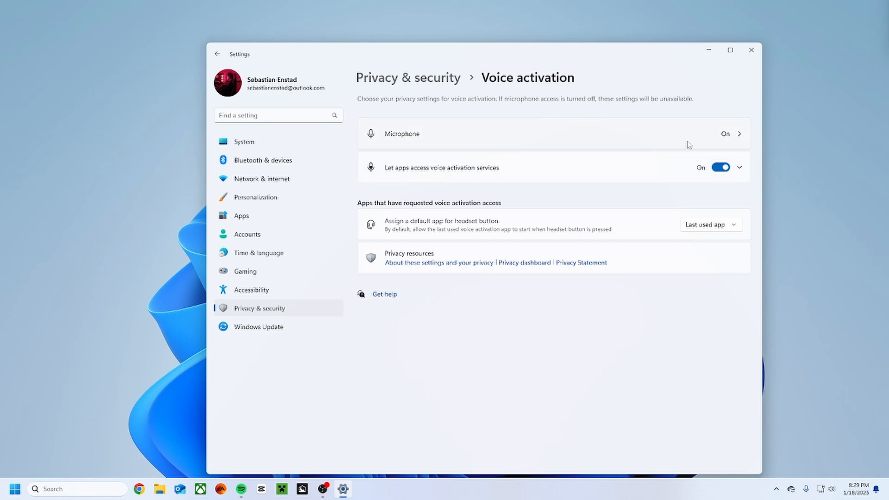
pyautogui.click(720, 167)
pyautogui.click(432, 83)
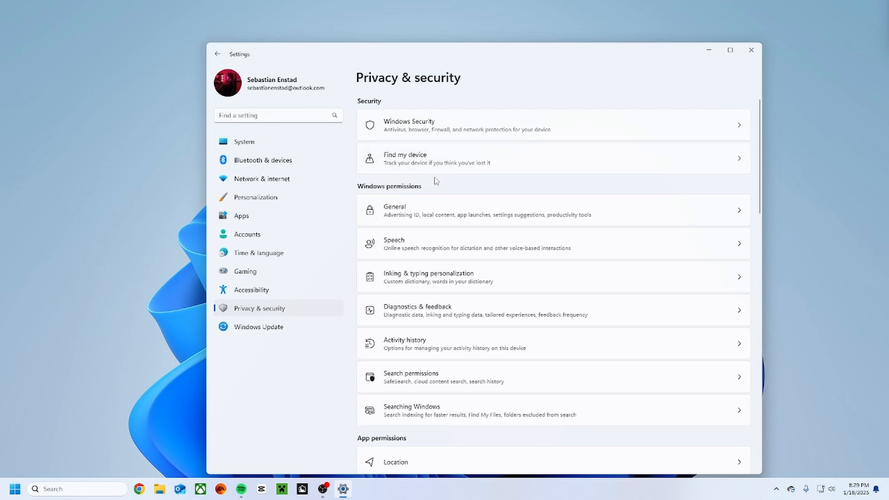
# Check the notification access settings among the app permissions, and return to the Privacy & security overview.
pyautogui.scroll(-5, 435, 180)
pyautogui.scroll(-5, 427, 212)
pyautogui.scroll(3, 426, 212)
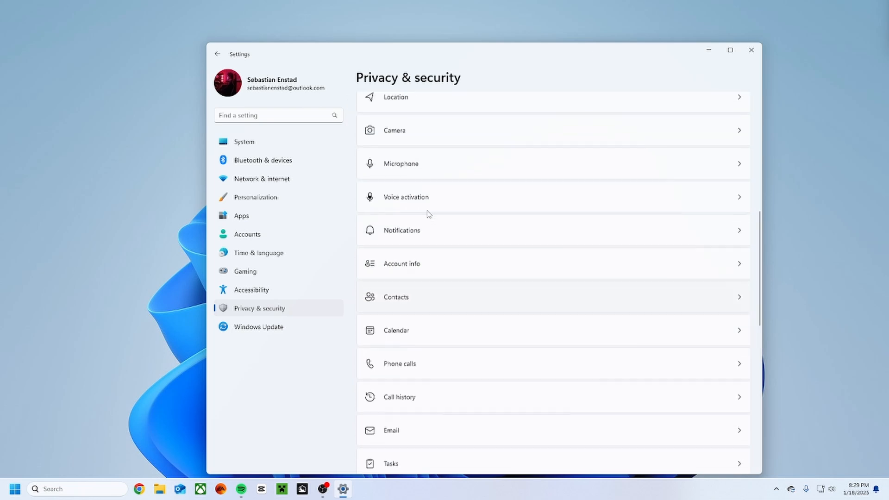
pyautogui.click(412, 250)
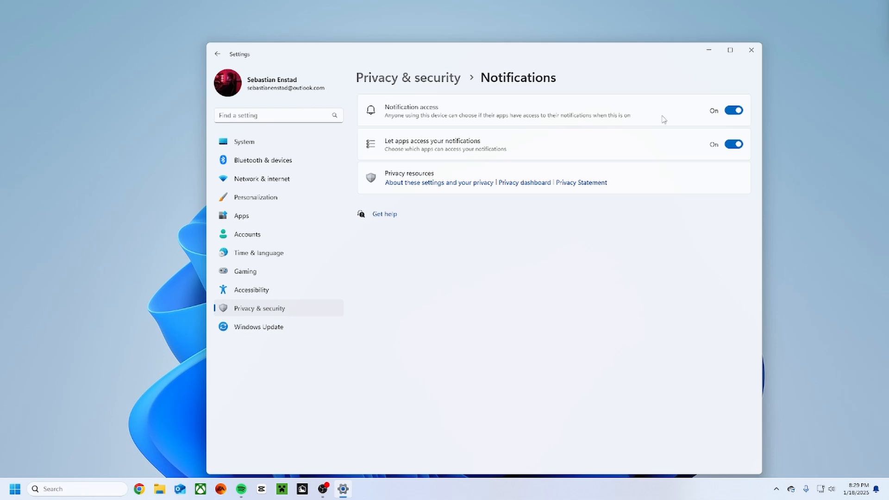
pyautogui.click(415, 82)
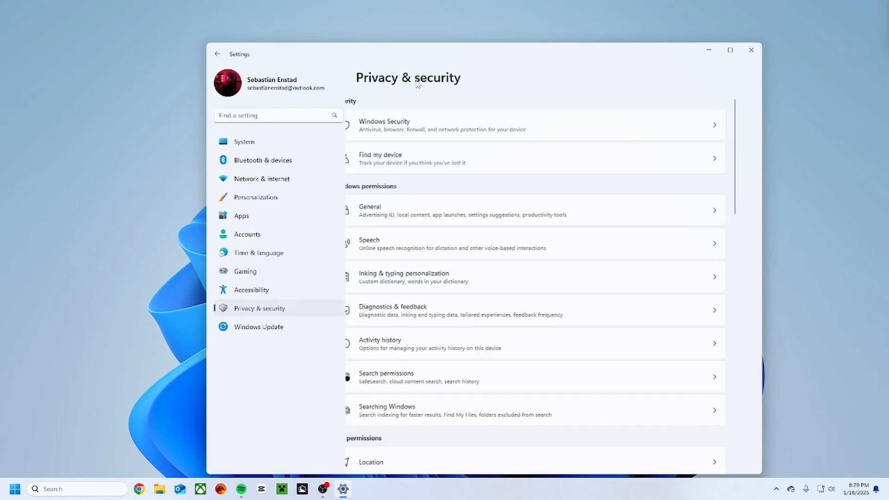
# Turn off account info access and app access to account info in the Account info permissions, and return to the Privacy & security overview.
pyautogui.scroll(-5, 409, 235)
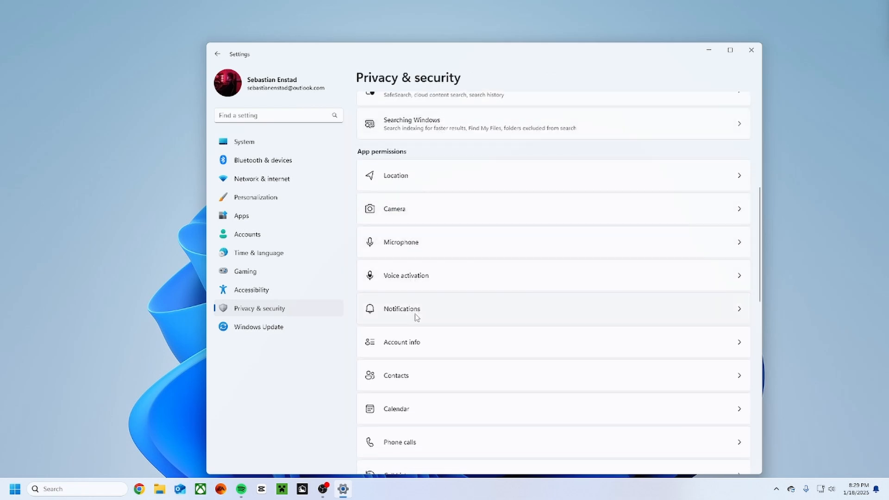
pyautogui.click(413, 341)
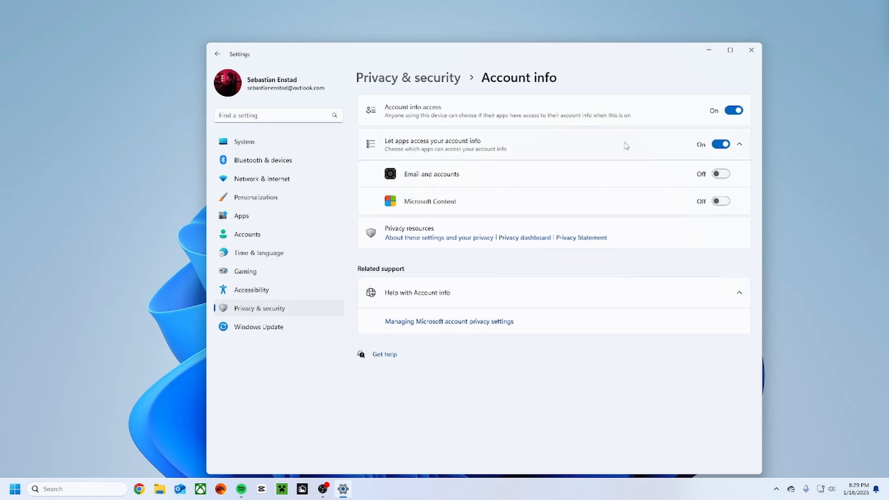
pyautogui.click(722, 144)
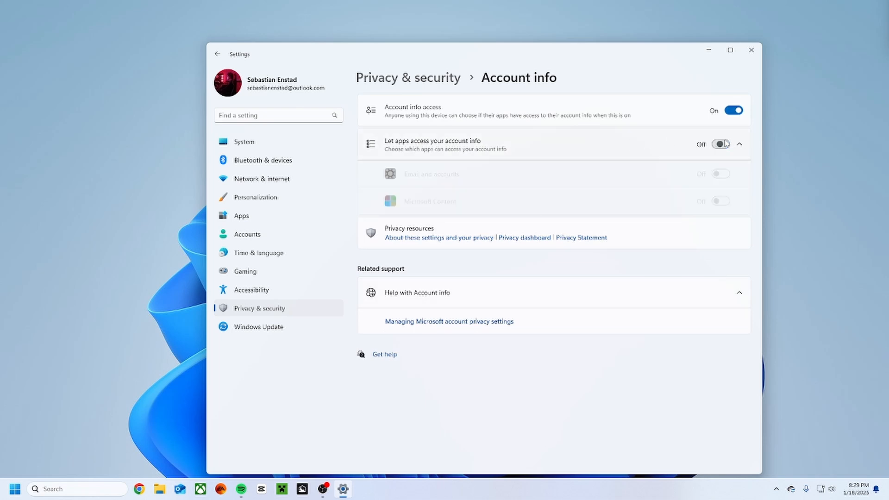
pyautogui.click(732, 113)
pyautogui.click(731, 114)
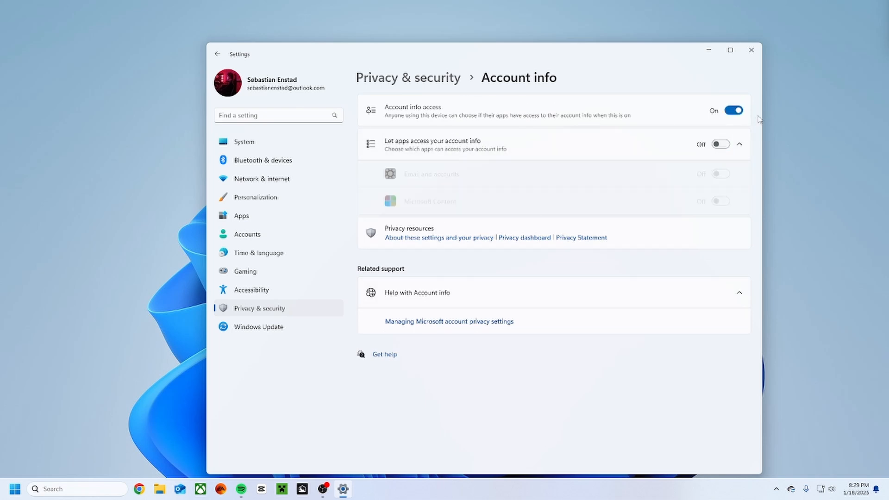
pyautogui.click(732, 111)
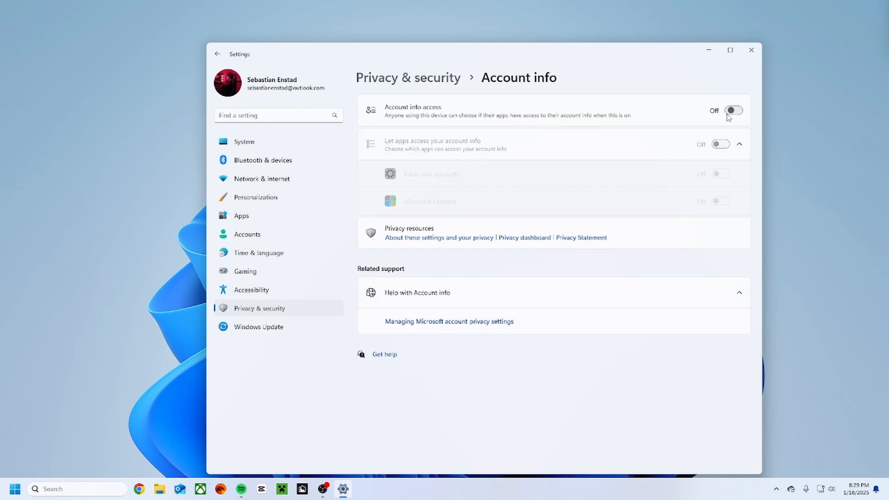
pyautogui.click(391, 78)
# Switch contacts access off and back on in the Contacts permissions, and return to the Privacy & security overview.
pyautogui.scroll(-6, 383, 258)
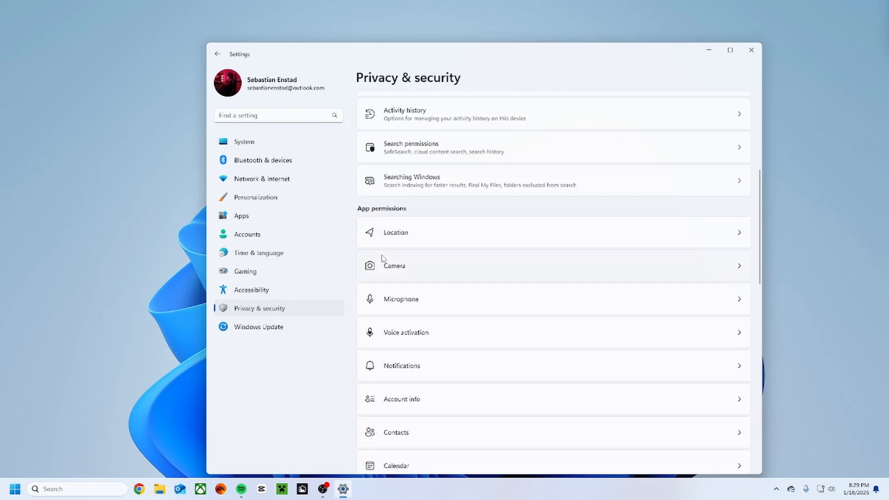
pyautogui.scroll(-4, 382, 258)
pyautogui.click(407, 260)
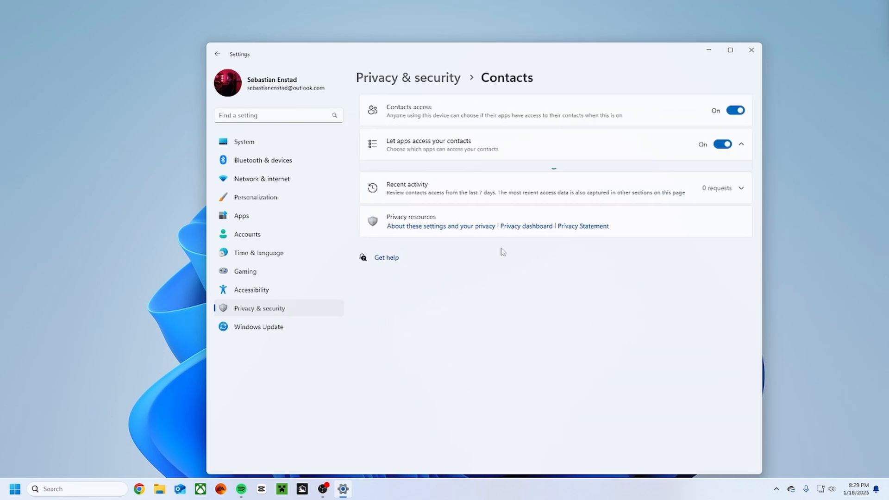
pyautogui.click(735, 111)
pyautogui.click(737, 112)
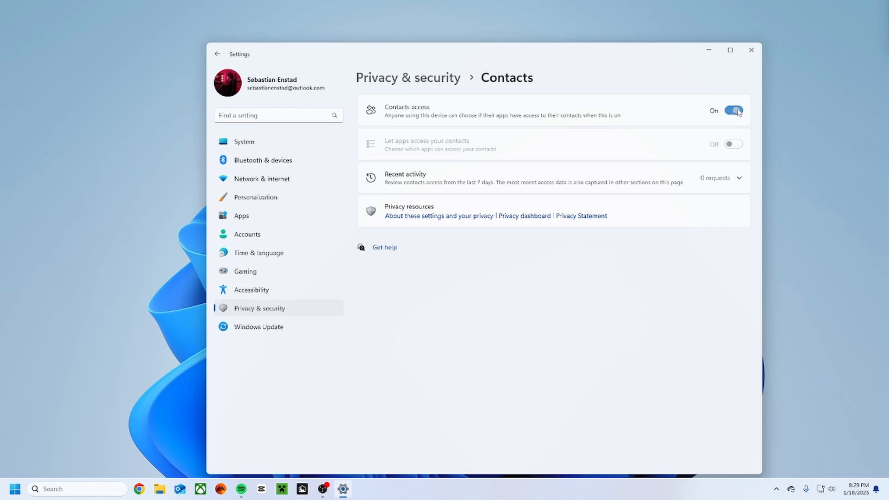
pyautogui.click(407, 77)
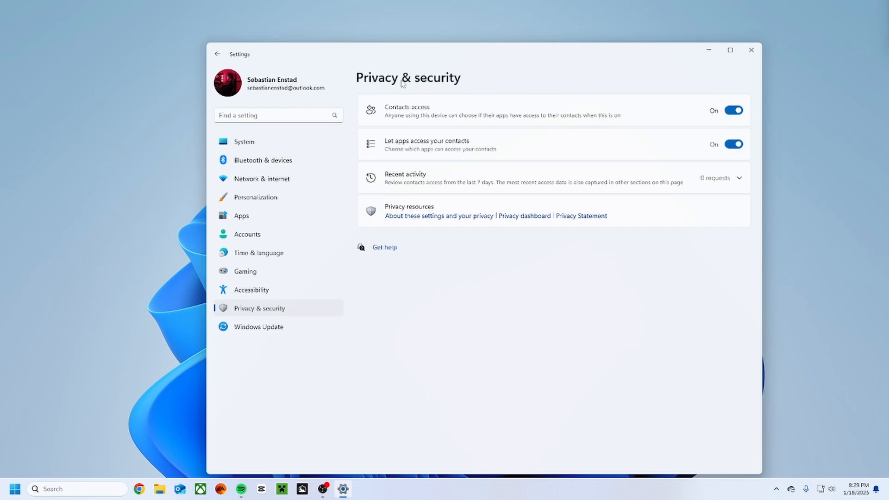
# Turn off radio control access in the Radios permissions, and return to the Privacy & security overview.
pyautogui.scroll(-8, 370, 237)
pyautogui.scroll(-1, 370, 237)
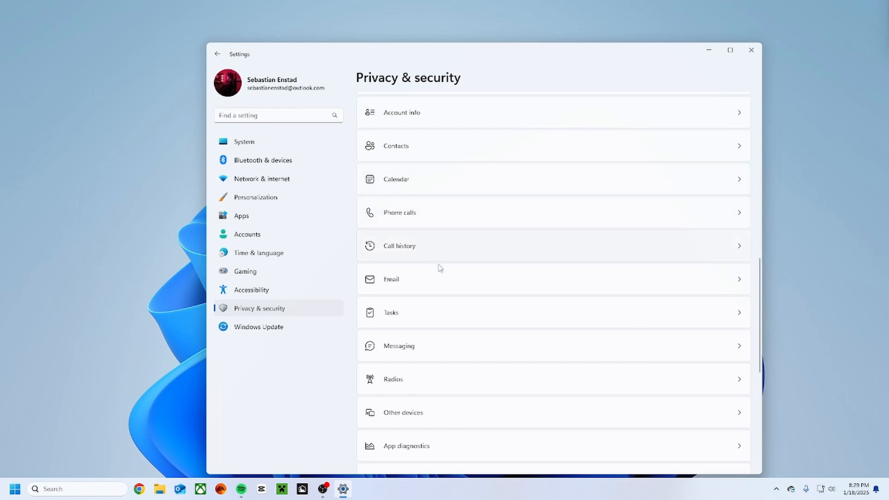
pyautogui.scroll(-5, 432, 363)
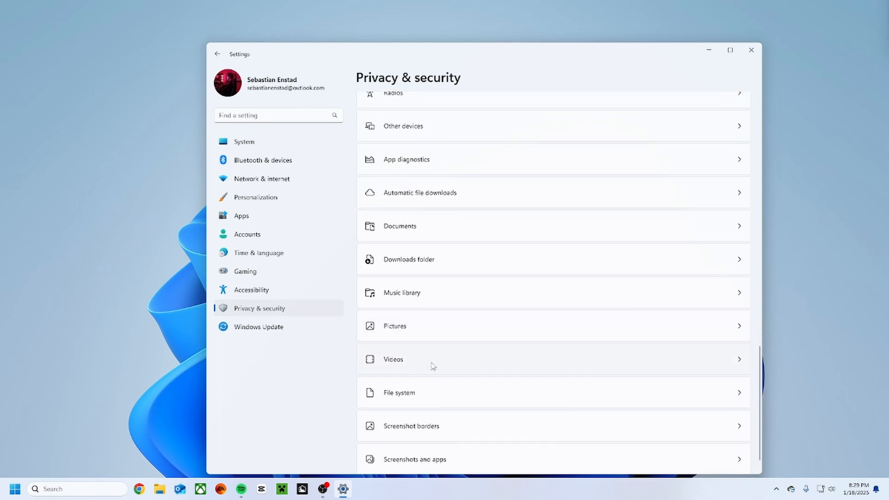
pyautogui.scroll(2, 429, 318)
pyautogui.click(406, 209)
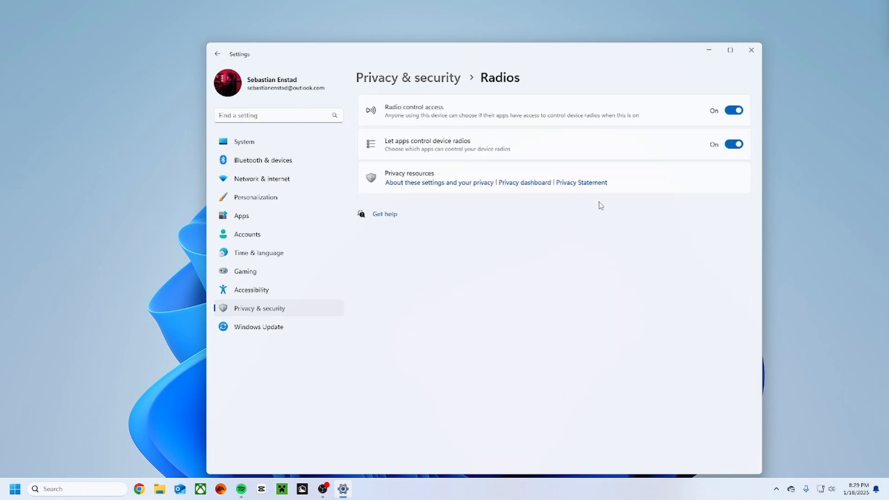
pyautogui.click(733, 111)
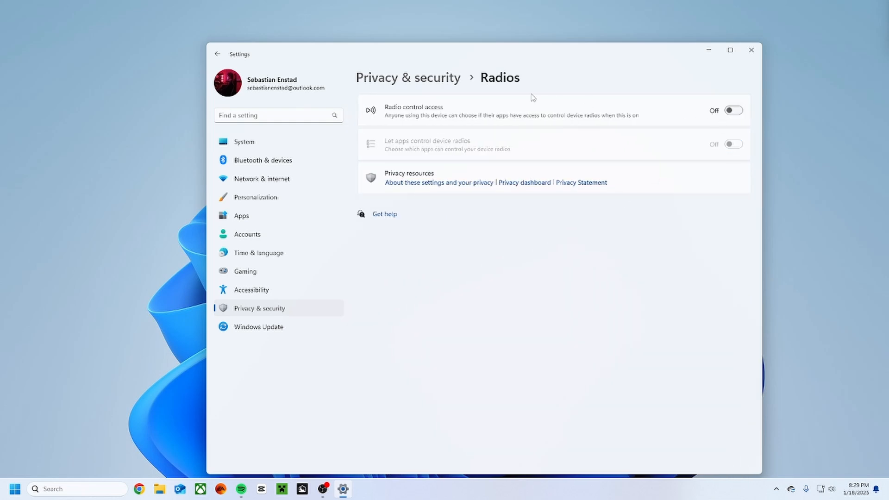
pyautogui.click(390, 85)
# Turn off app diagnostic access in the App diagnostics permissions, and return to the Privacy & security overview.
pyautogui.scroll(-4, 504, 297)
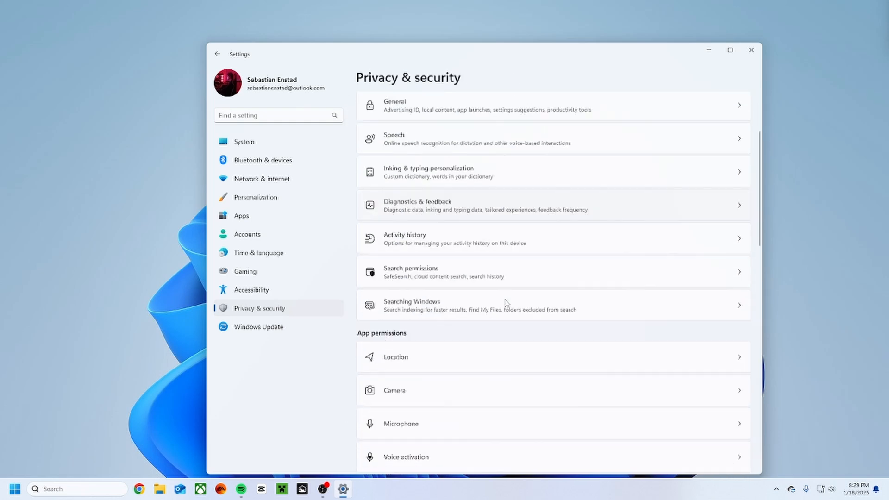
pyautogui.scroll(-4, 505, 303)
pyautogui.scroll(-4, 506, 303)
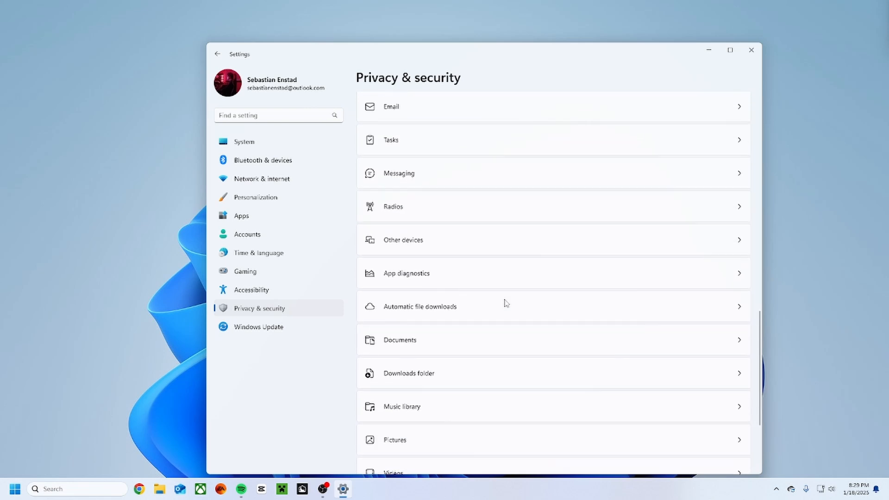
pyautogui.scroll(-2, 401, 307)
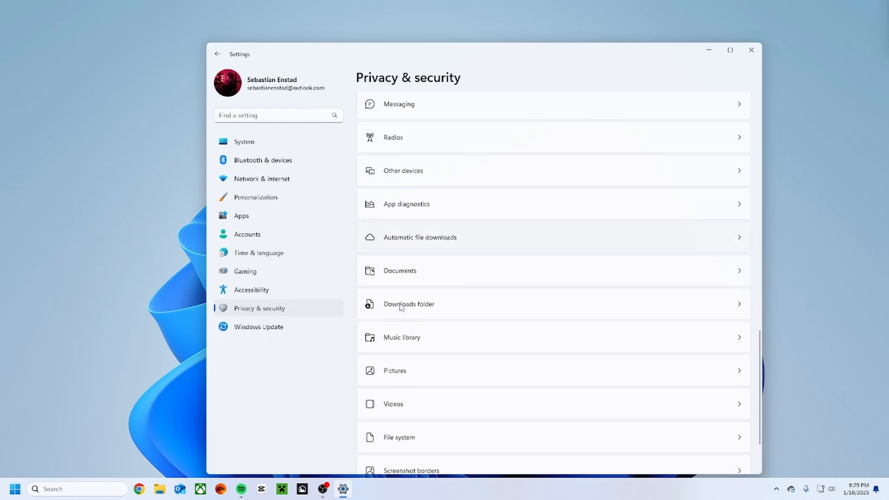
pyautogui.scroll(2, 405, 241)
pyautogui.click(403, 274)
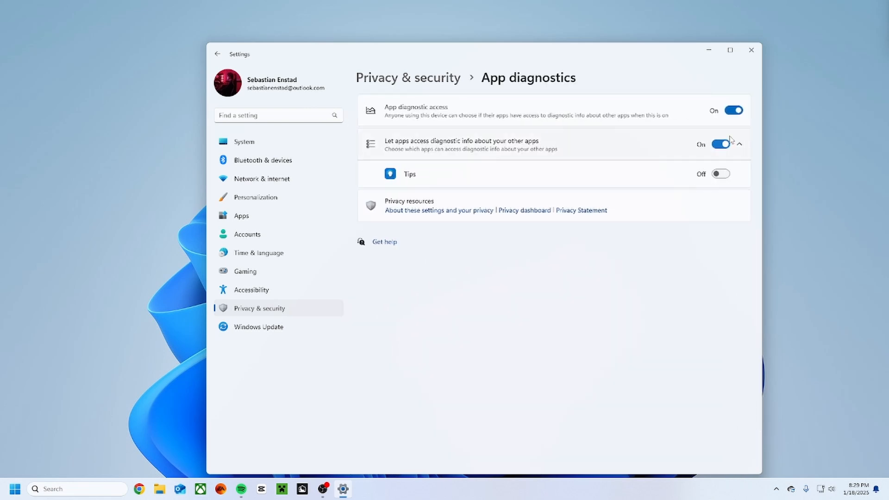
pyautogui.click(524, 108)
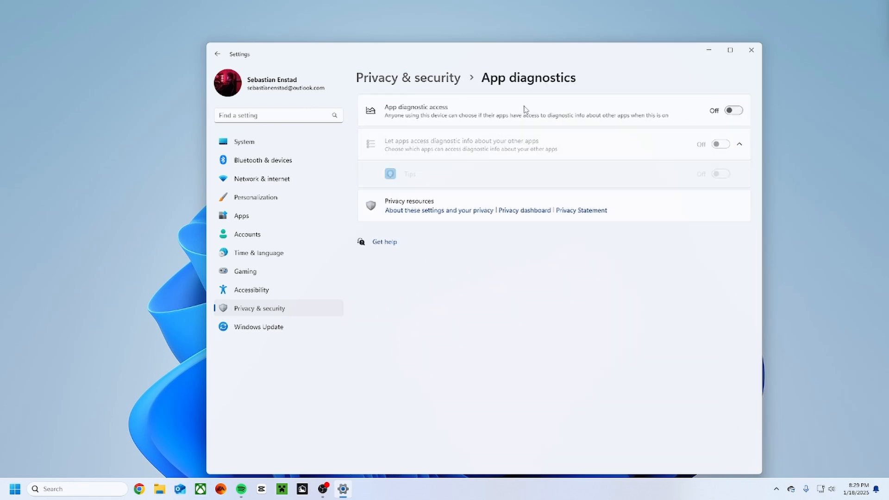
pyautogui.click(393, 78)
# Look through the remaining app permissions and the Windows Update, Accessibility and Gaming settings pages.
pyautogui.scroll(-6, 432, 196)
pyautogui.scroll(-10, 431, 202)
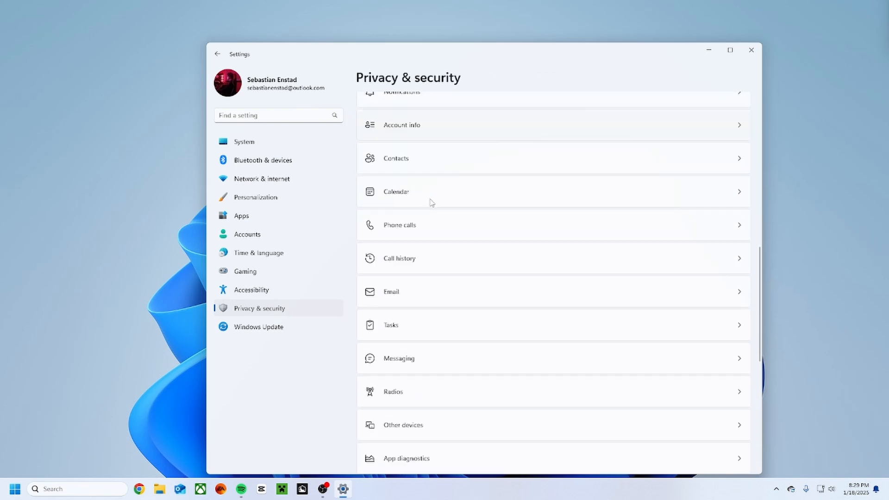
pyautogui.scroll(-2, 428, 202)
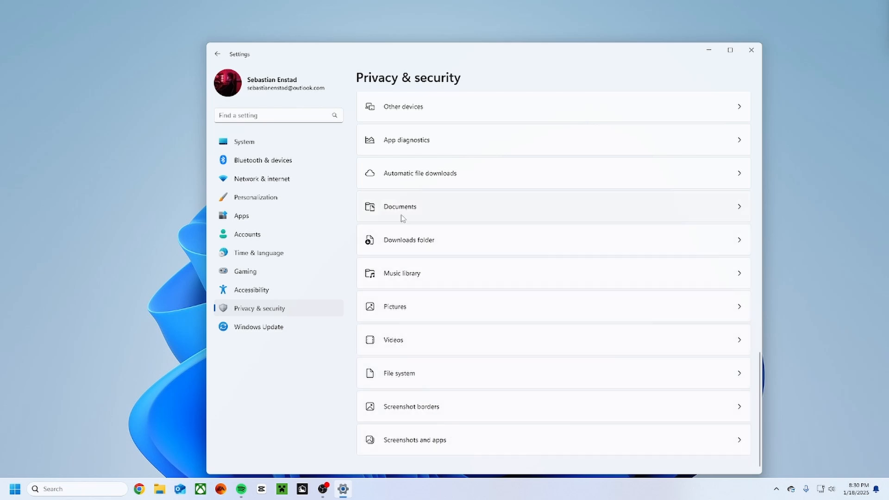
pyautogui.click(249, 327)
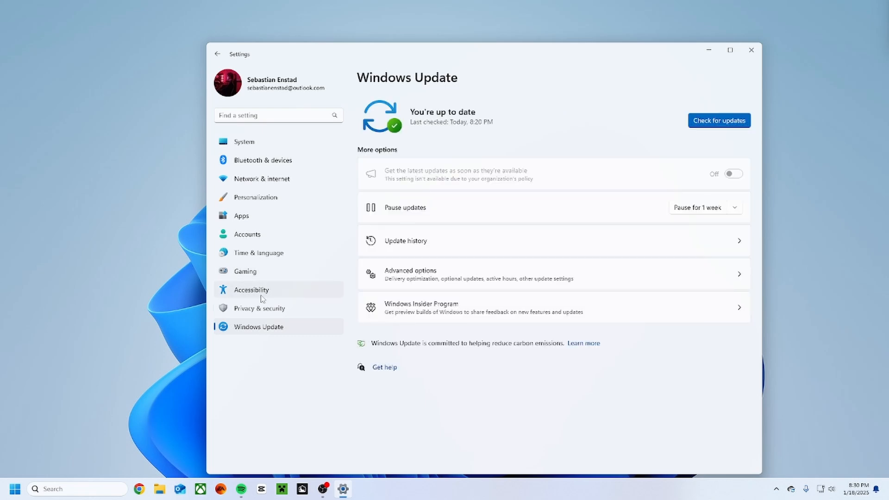
pyautogui.click(259, 292)
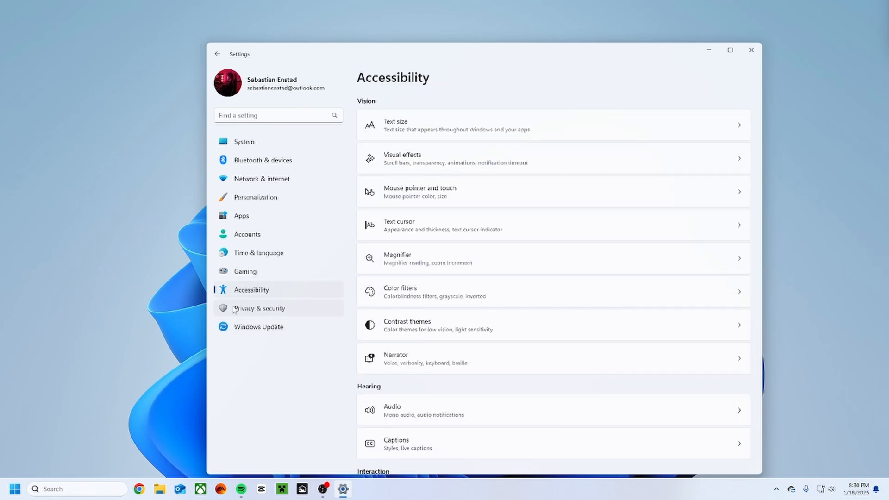
pyautogui.click(221, 273)
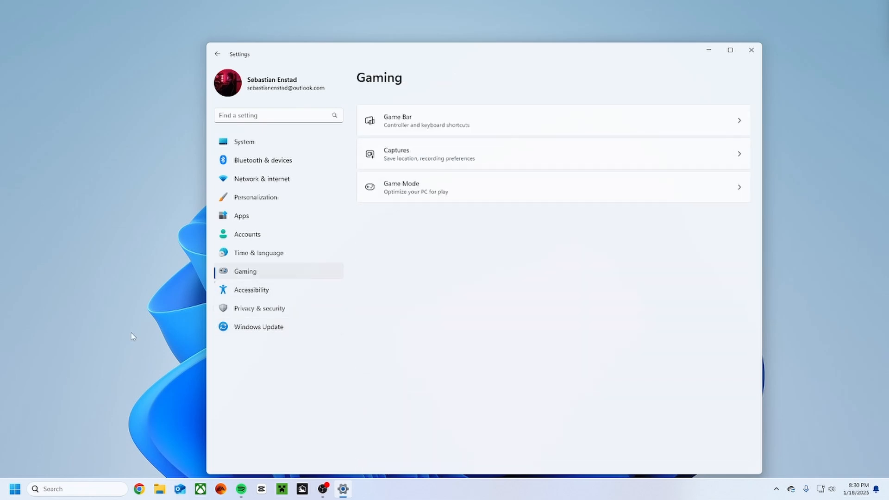
# Search for "group" to open the Local Group Policy Editor, and reposition its window over Settings.
pyautogui.click(16, 489)
pyautogui.click(33, 489)
pyautogui.click(16, 488)
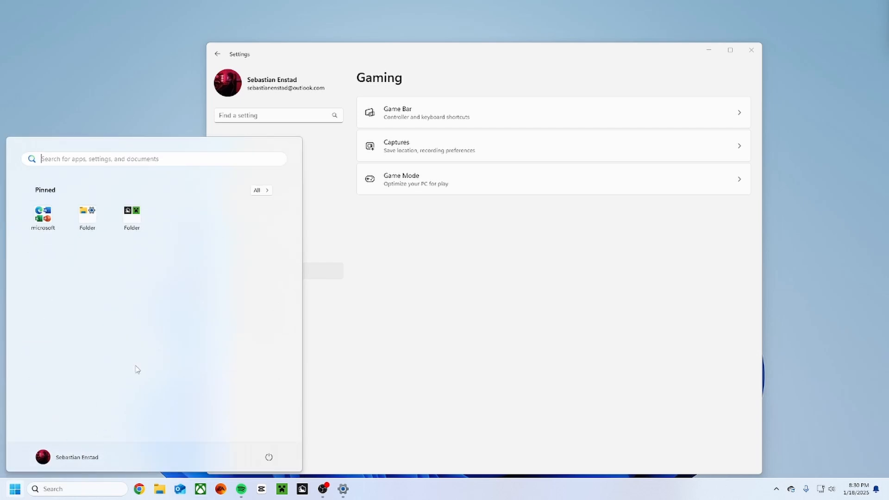
pyautogui.write('grou')
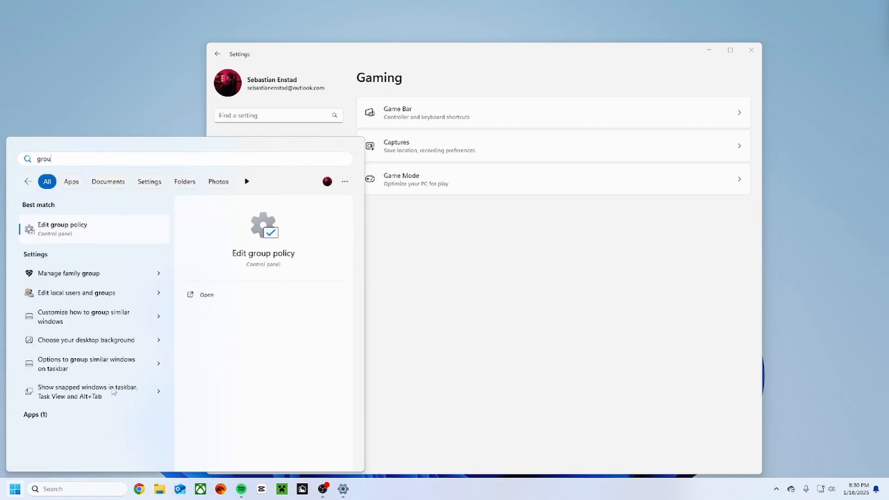
pyautogui.write('p')
pyautogui.press('Return')
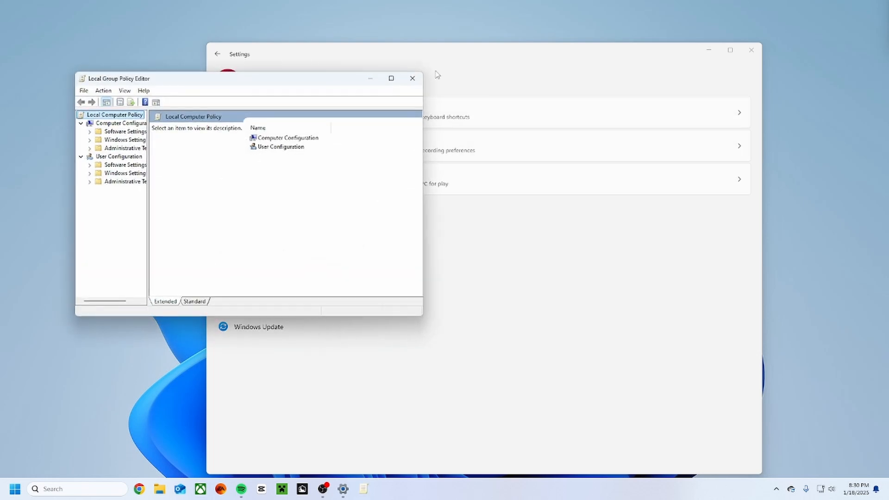
pyautogui.moveTo(238, 83); pyautogui.dragTo(363, 79)
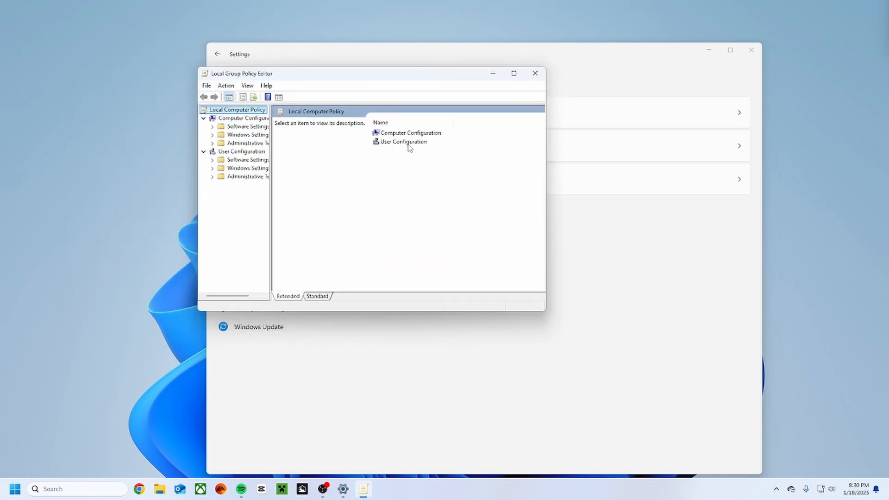
# Display the Start Menu and Taskbar policies within the Administrative Templates of Computer Configuration.
pyautogui.doubleClick(246, 143)
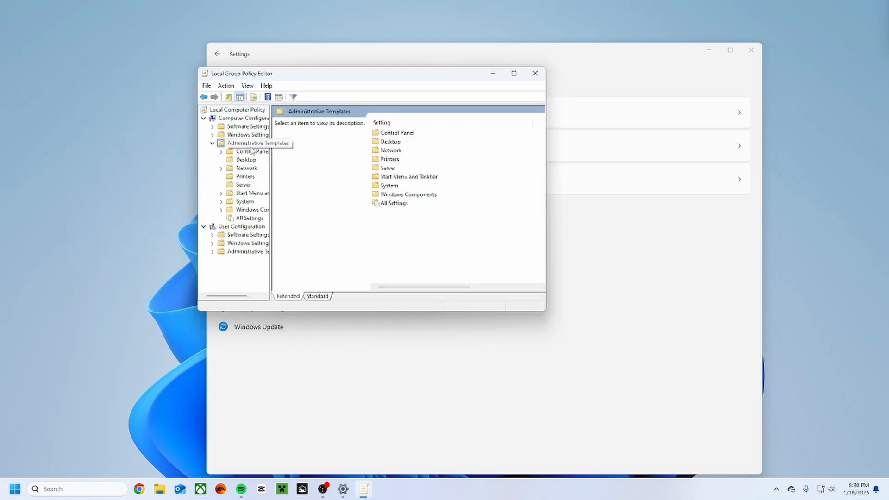
pyautogui.doubleClick(398, 195)
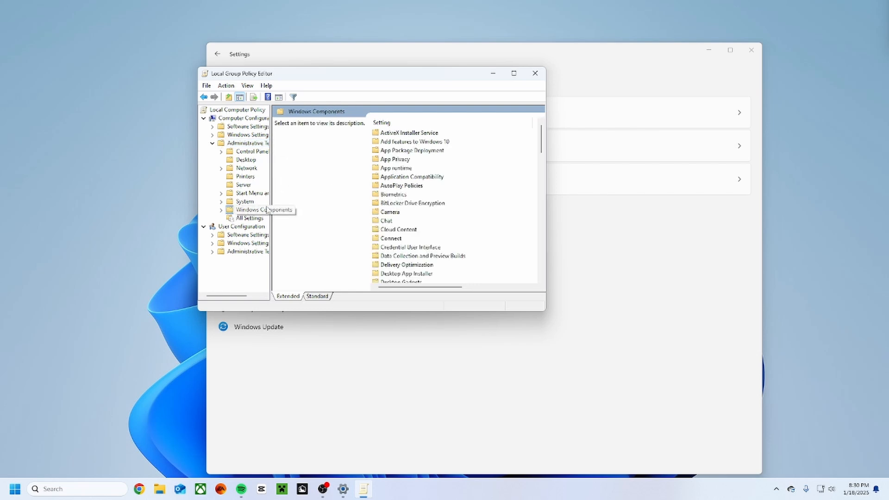
pyautogui.click(249, 193)
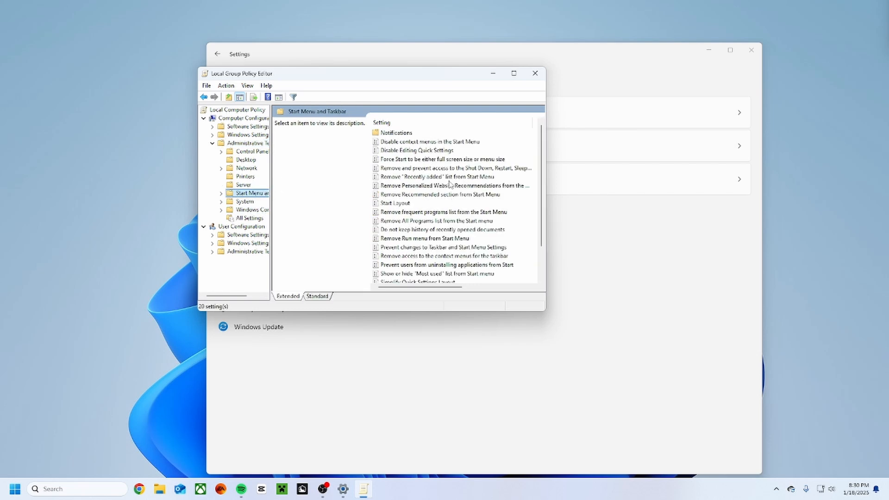
# Check the state of the "Remove Recommended section from Start Menu" policy and close its dialog without changes.
pyautogui.click(451, 195)
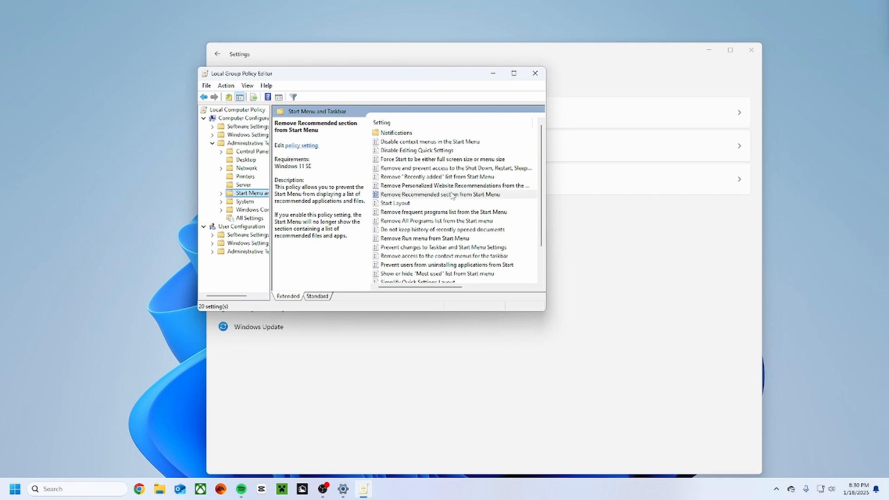
pyautogui.doubleClick(451, 195)
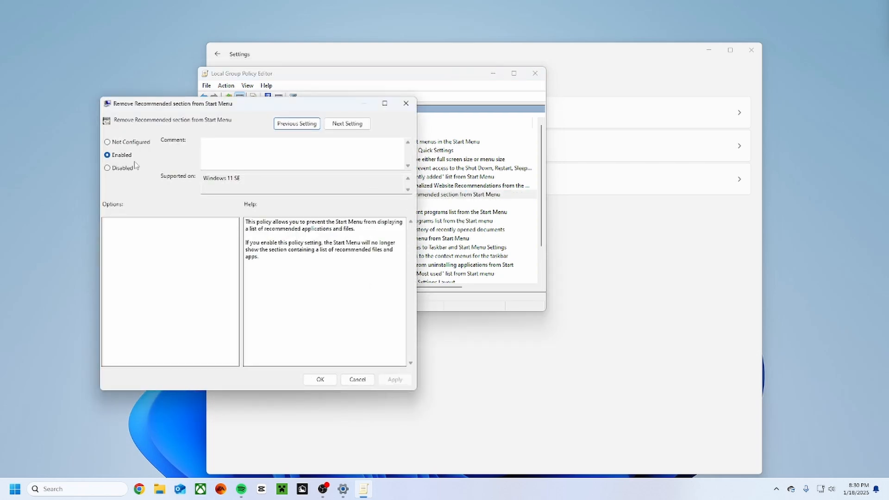
pyautogui.click(260, 184)
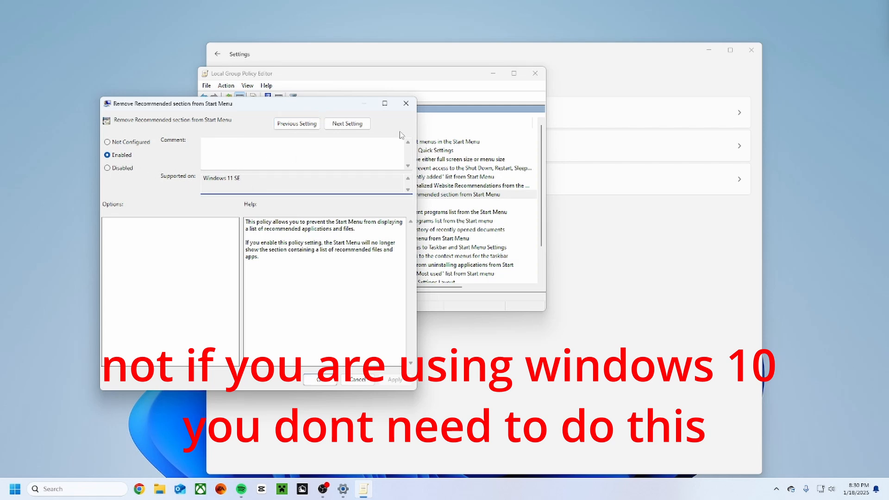
pyautogui.click(406, 103)
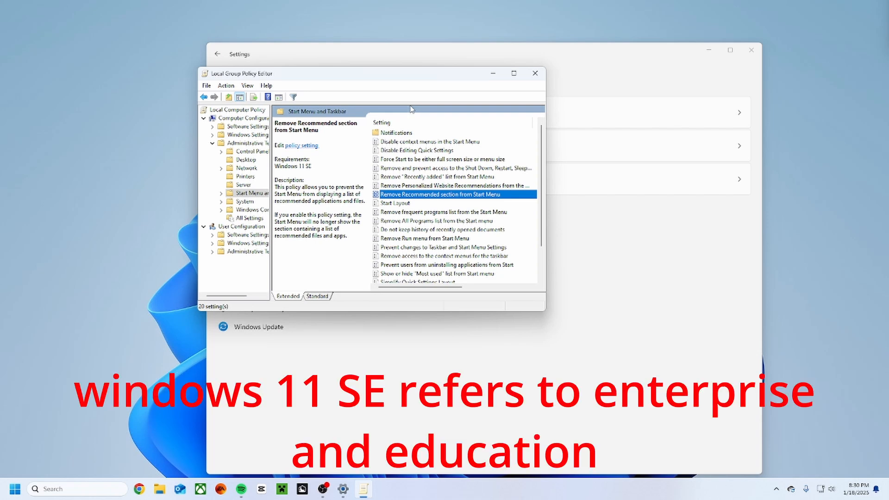
# Look over the other Start Menu and Taskbar policies and close the Local Group Policy Editor.
pyautogui.rightClick(404, 198)
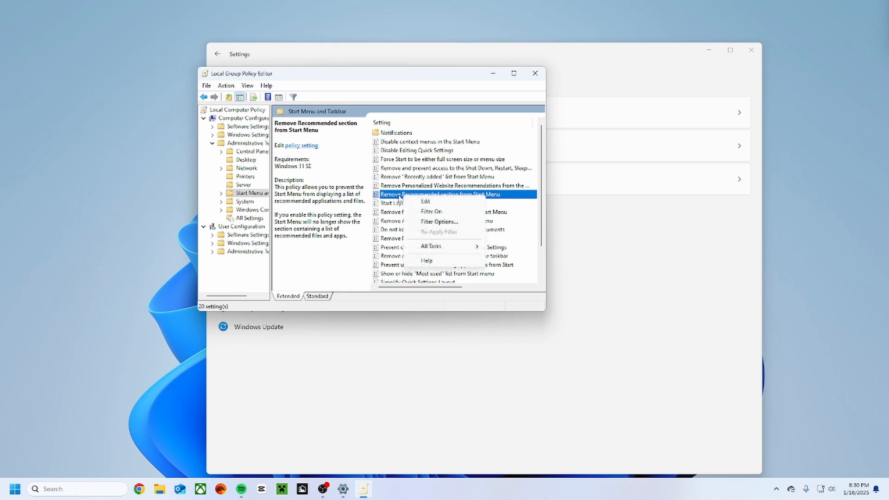
pyautogui.click(360, 198)
pyautogui.scroll(-2, 401, 200)
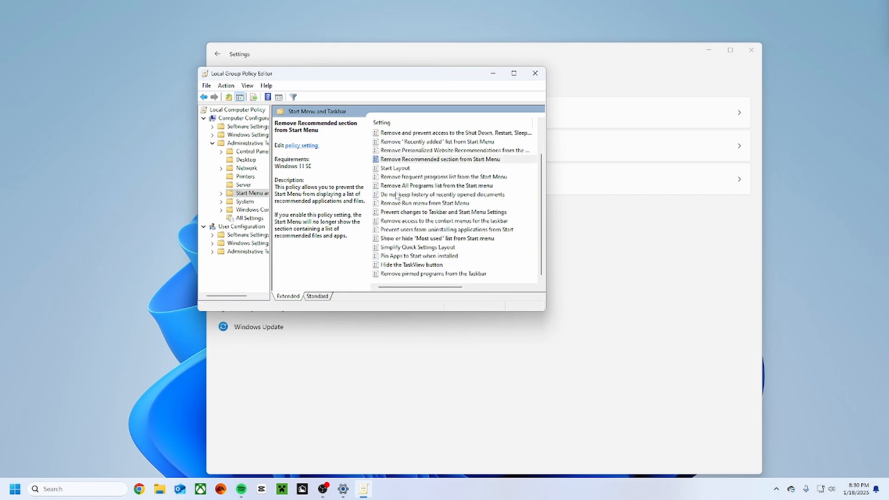
pyautogui.scroll(2, 424, 215)
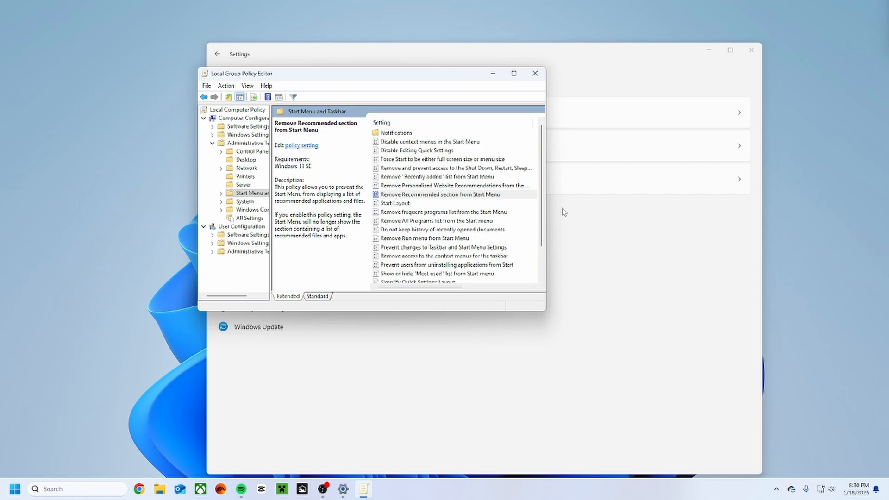
pyautogui.click(535, 74)
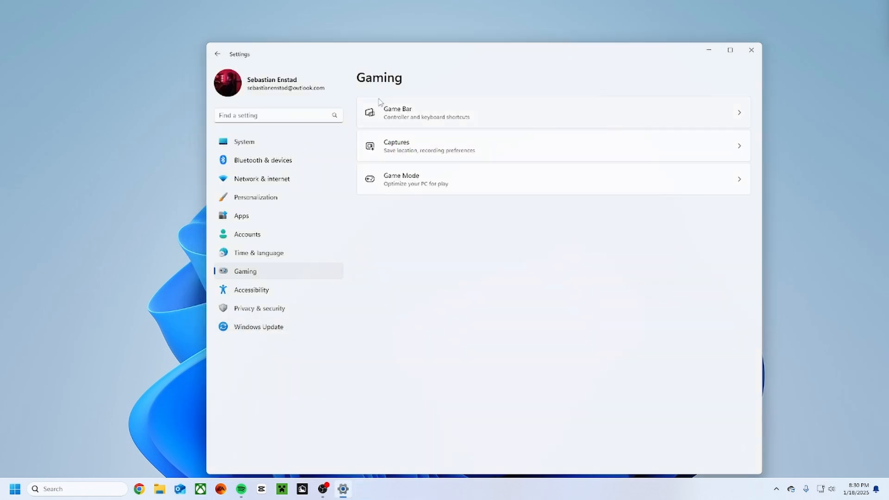
# Reposition the Settings window and search Windows for "wintoys" to open Wintoys.
pyautogui.moveTo(461, 44); pyautogui.dragTo(380, 64)
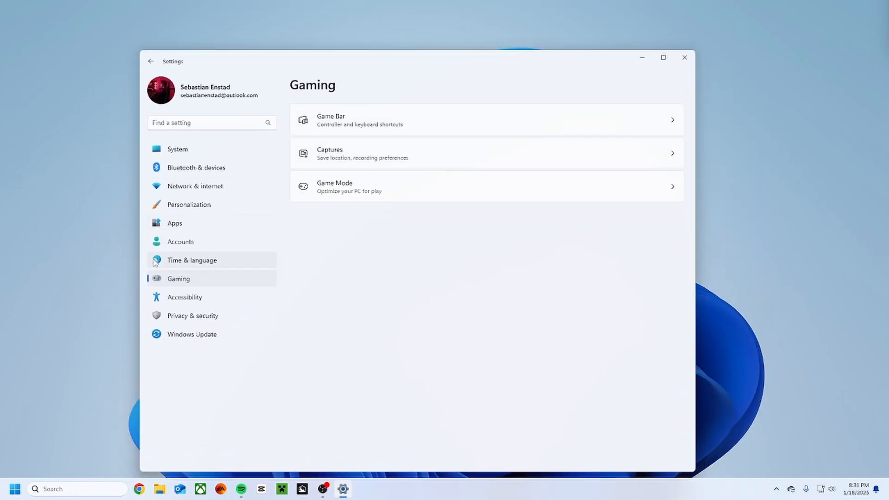
pyautogui.click(79, 491)
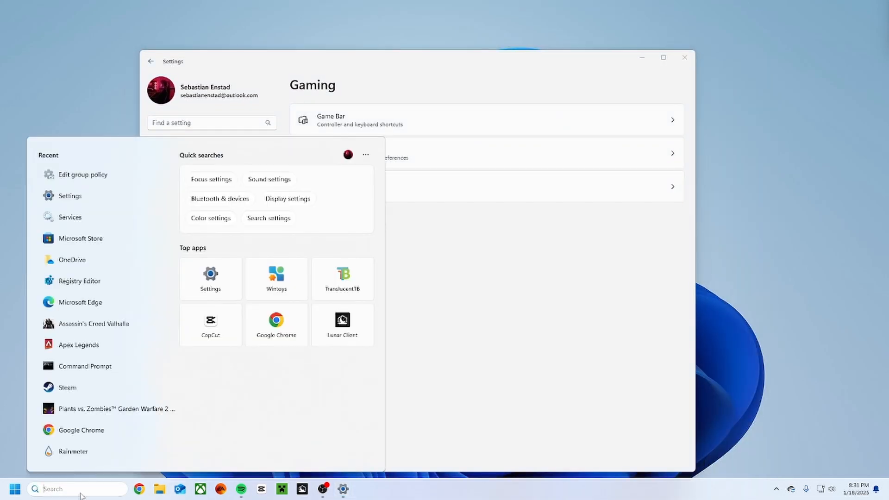
pyautogui.write('windows Tools')
pyautogui.hotkey('ctrl', 'a')
pyautogui.write('wintoys')
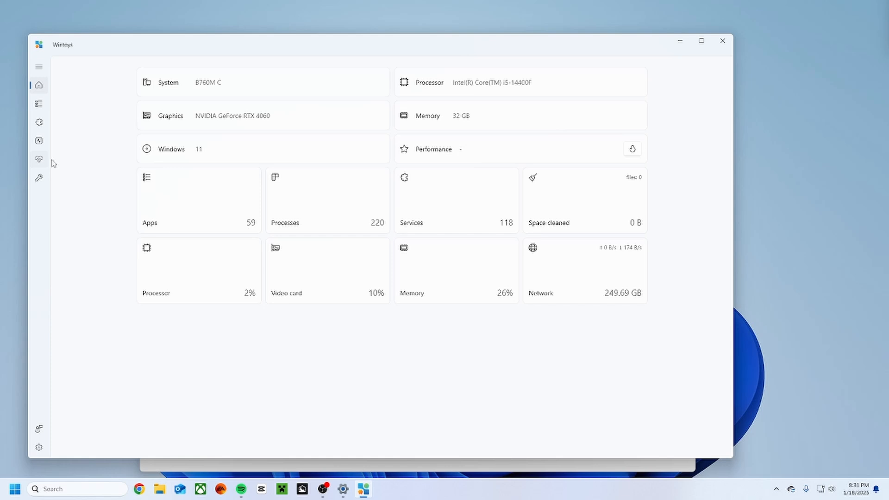
# Look through the system health options and the Start menu tweaks.
pyautogui.click(40, 159)
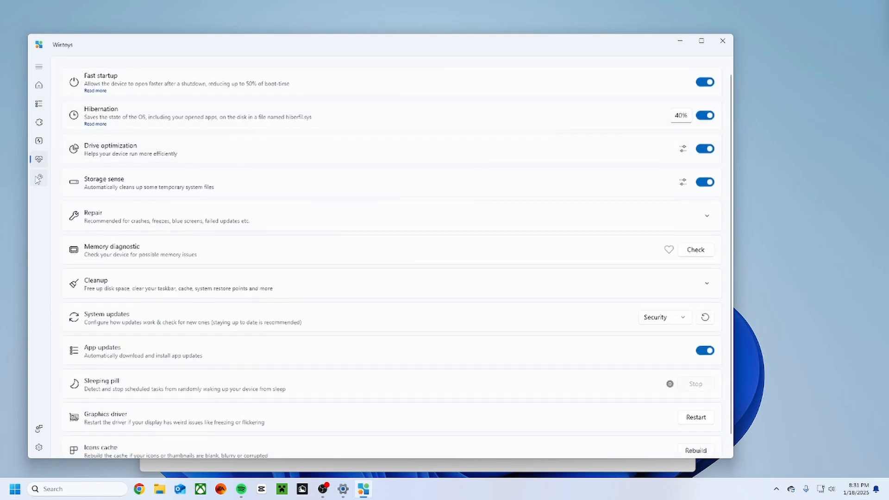
pyautogui.click(39, 178)
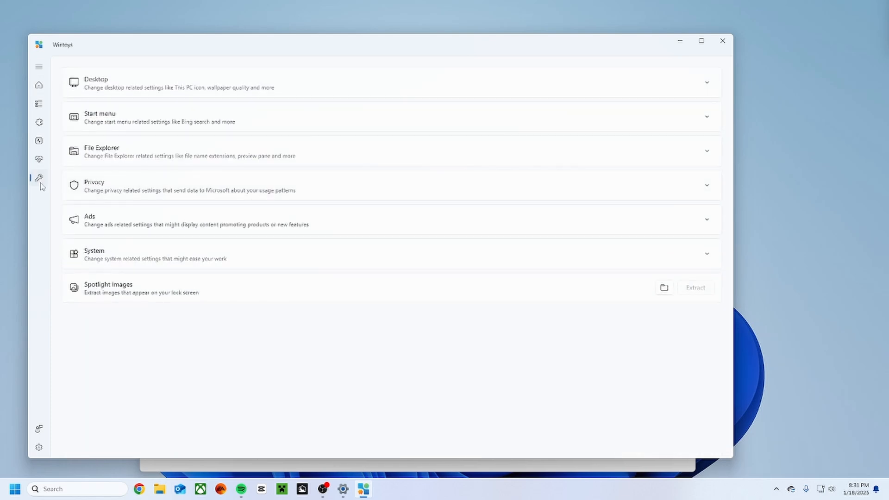
pyautogui.click(160, 119)
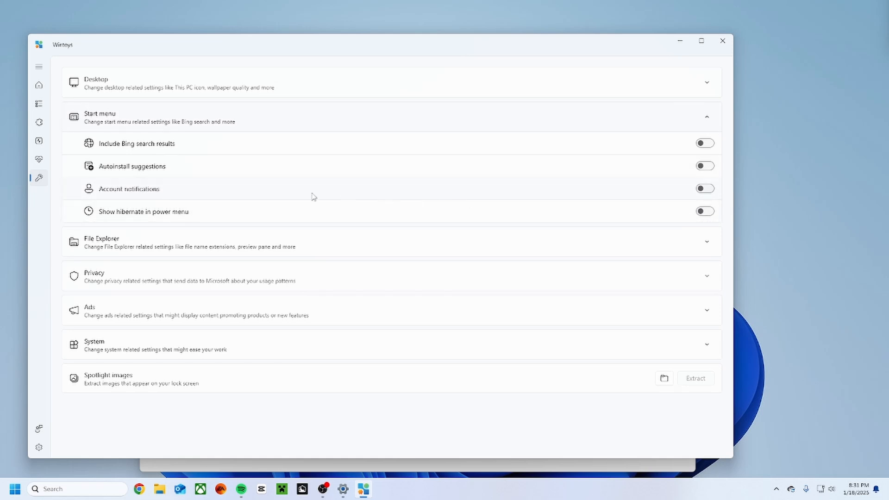
pyautogui.click(153, 128)
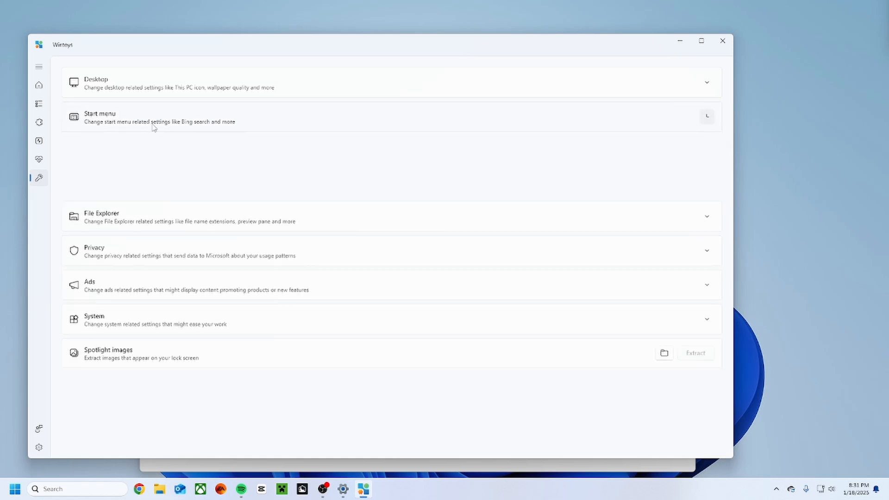
pyautogui.click(39, 158)
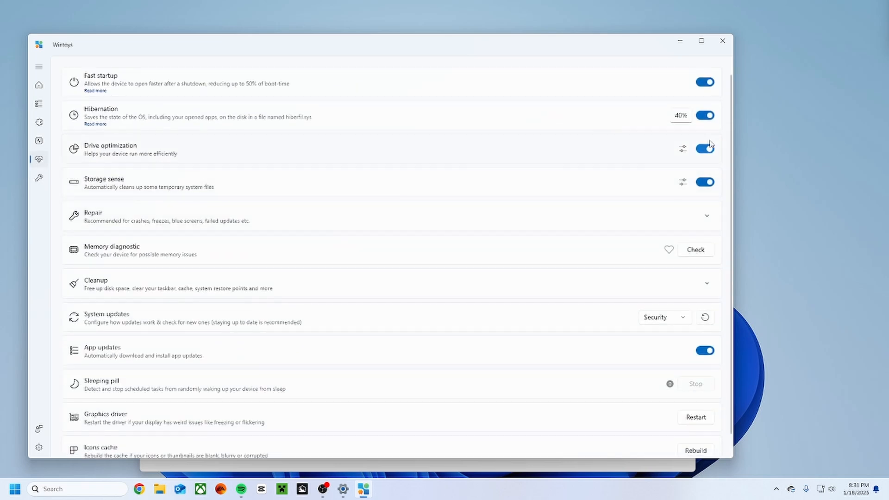
# Enable the Ultimate performance power plan and turn off VBS (virtualization-based security) in the performance options.
pyautogui.click(40, 141)
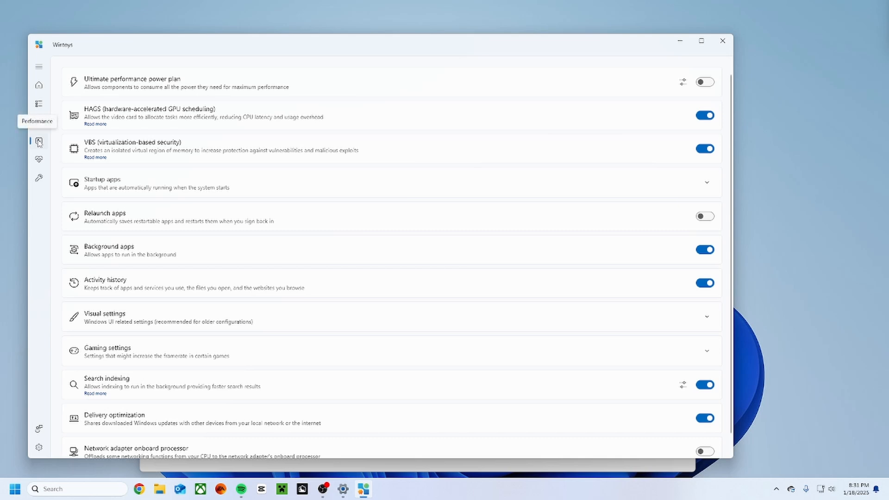
pyautogui.click(709, 85)
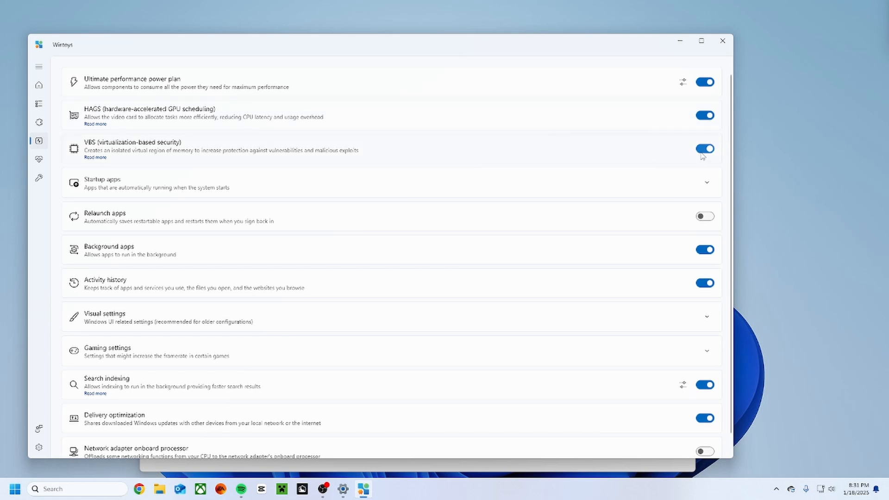
pyautogui.moveTo(702, 156)
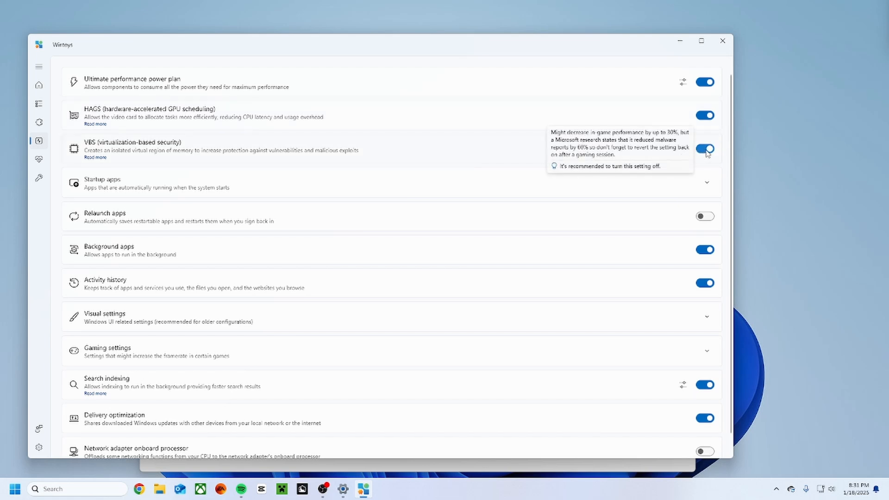
pyautogui.click(706, 149)
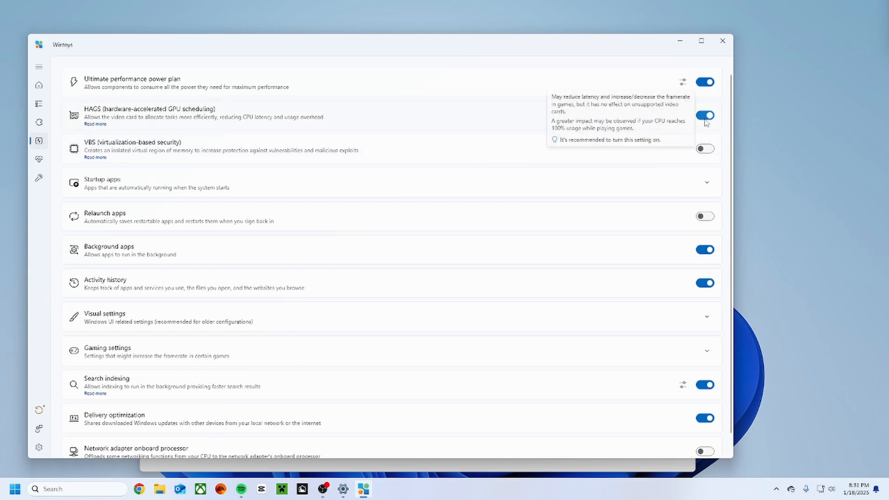
pyautogui.moveTo(707, 157)
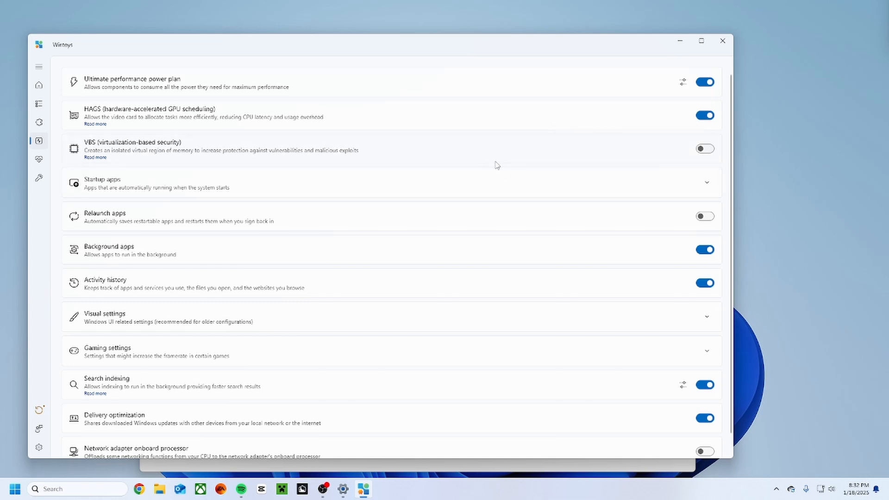
# Enable the Network adapter onboard processor option in the performance options.
pyautogui.scroll(-1, 495, 163)
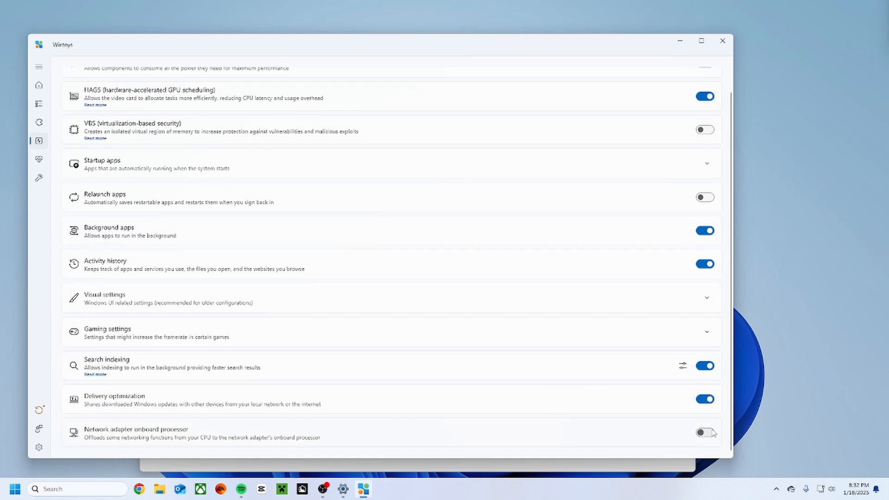
pyautogui.moveTo(713, 432)
pyautogui.click(704, 432)
# Try turning off Background apps, check the hidden system tray icons, and turn Background apps back on.
pyautogui.click(705, 230)
pyautogui.click(772, 493)
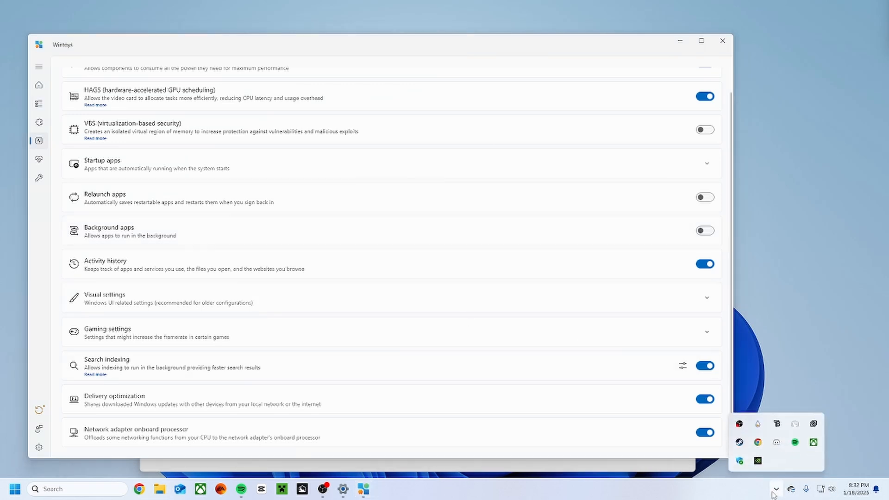
pyautogui.click(776, 489)
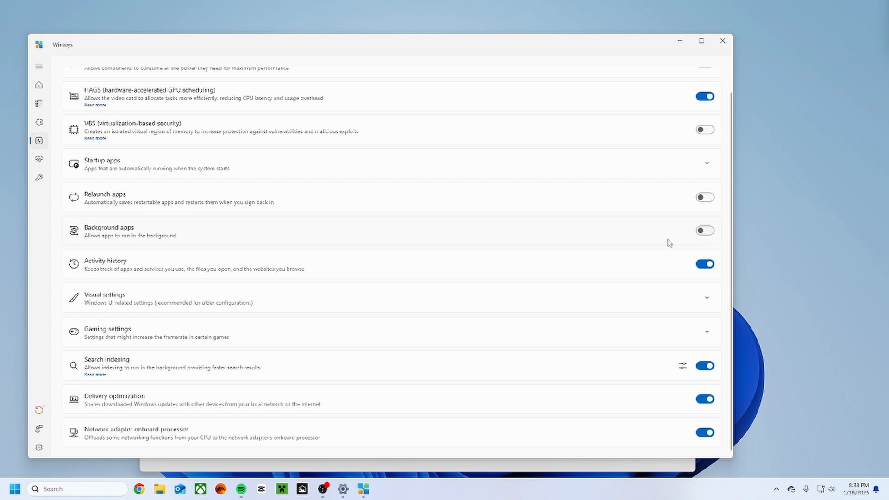
pyautogui.click(706, 232)
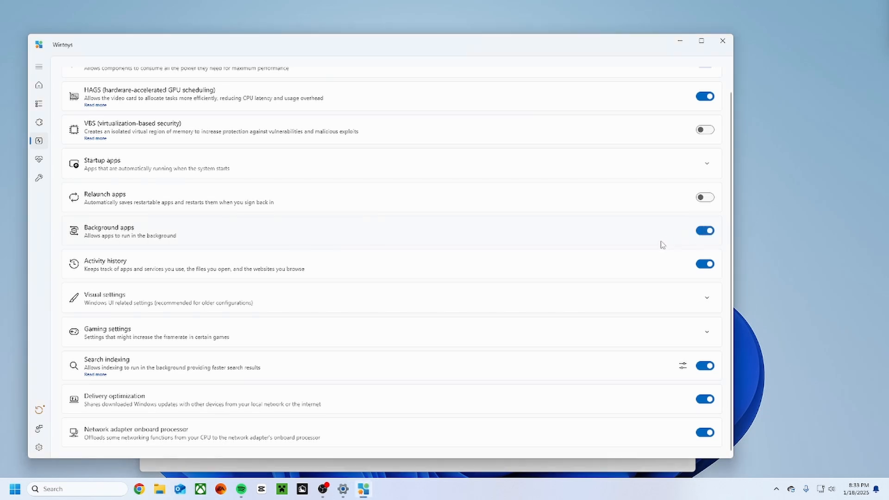
# Look through the list of running services, return to the performance options, and close Wintoys.
pyautogui.click(39, 122)
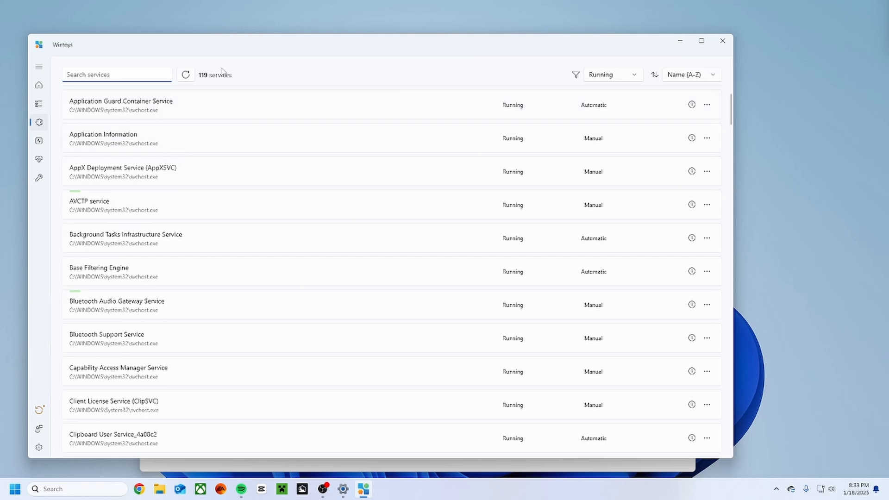
pyautogui.scroll(-10, 127, 137)
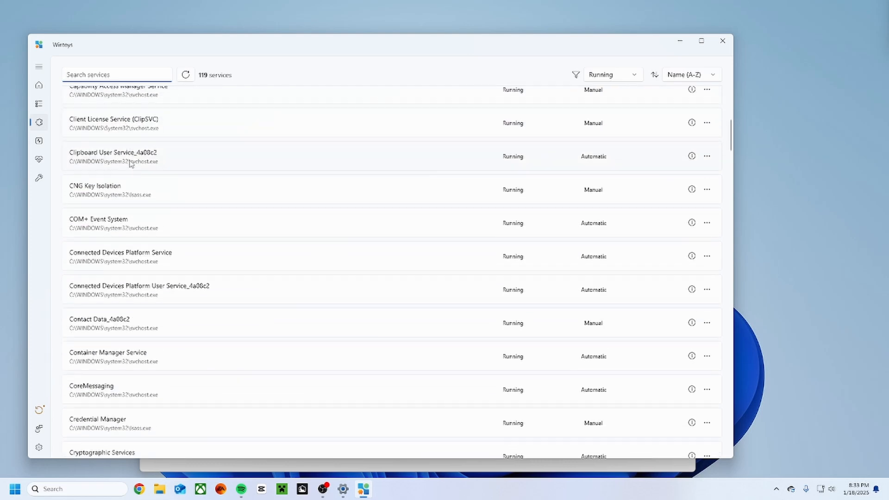
pyautogui.scroll(3, 131, 169)
pyautogui.scroll(3, 131, 169)
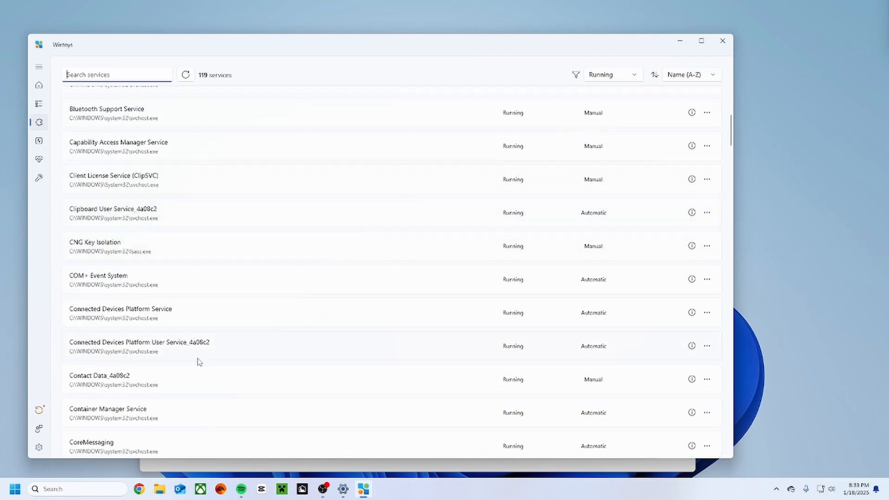
pyautogui.scroll(-15, 160, 233)
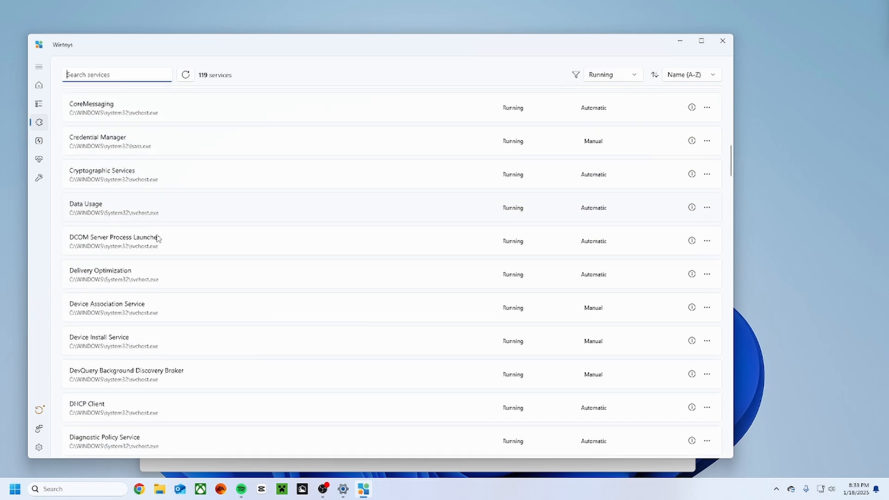
pyautogui.scroll(15, 147, 270)
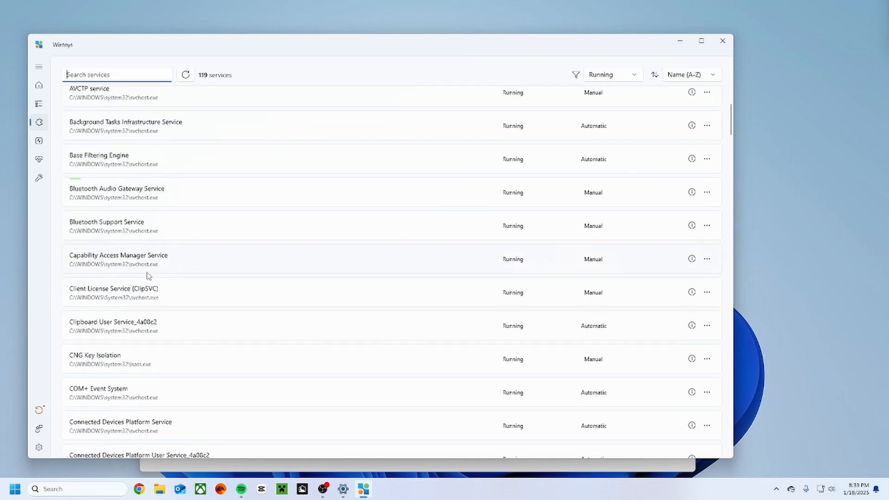
pyautogui.scroll(-15, 148, 276)
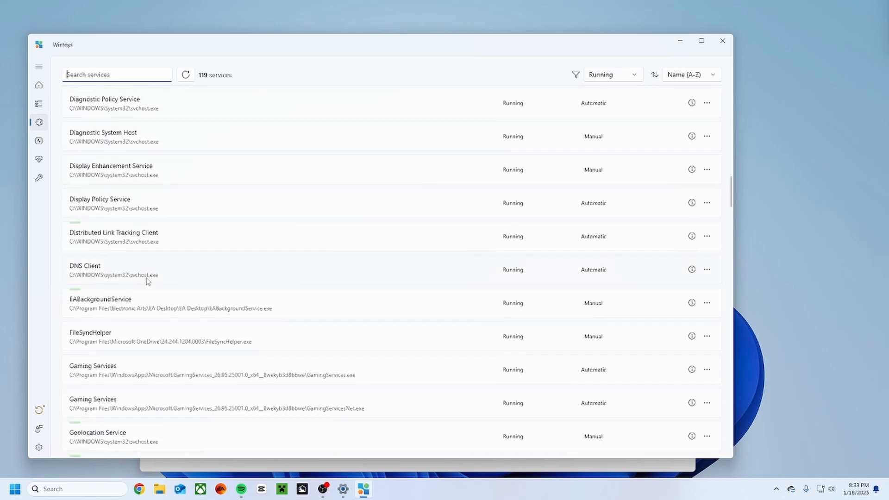
pyautogui.scroll(-6, 144, 284)
pyautogui.scroll(7, 143, 285)
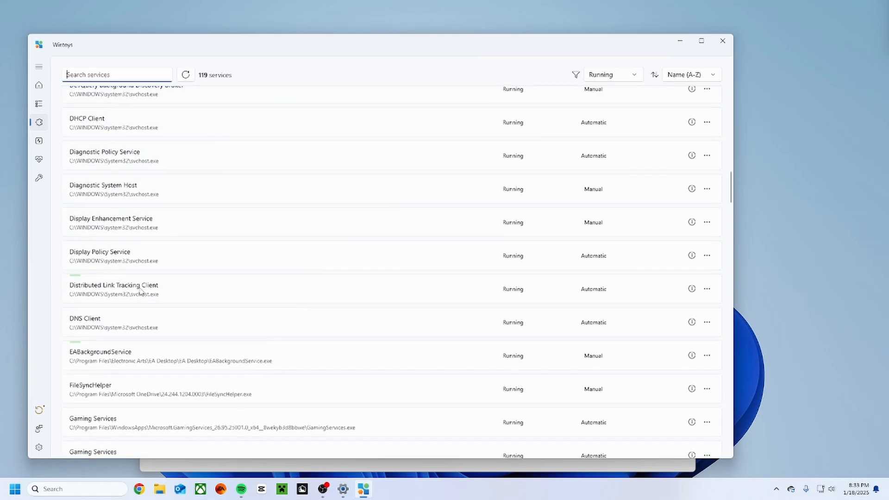
pyautogui.scroll(15, 142, 291)
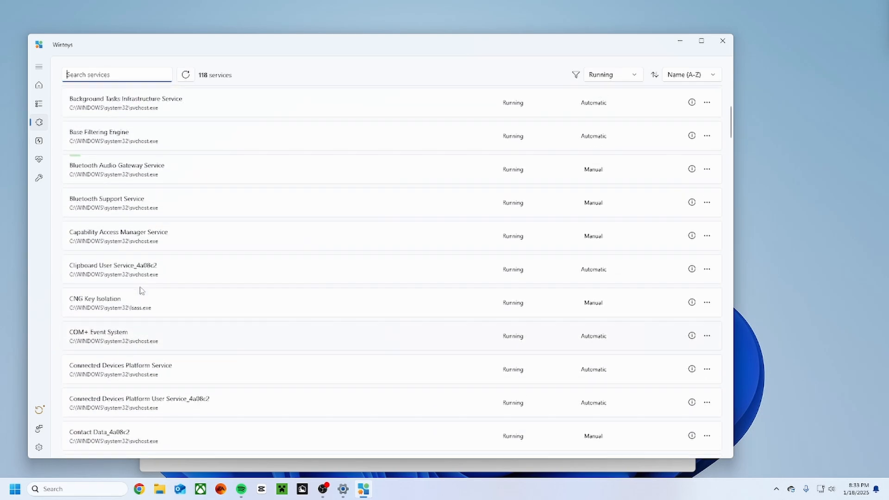
pyautogui.scroll(3, 140, 291)
pyautogui.scroll(-5, 139, 295)
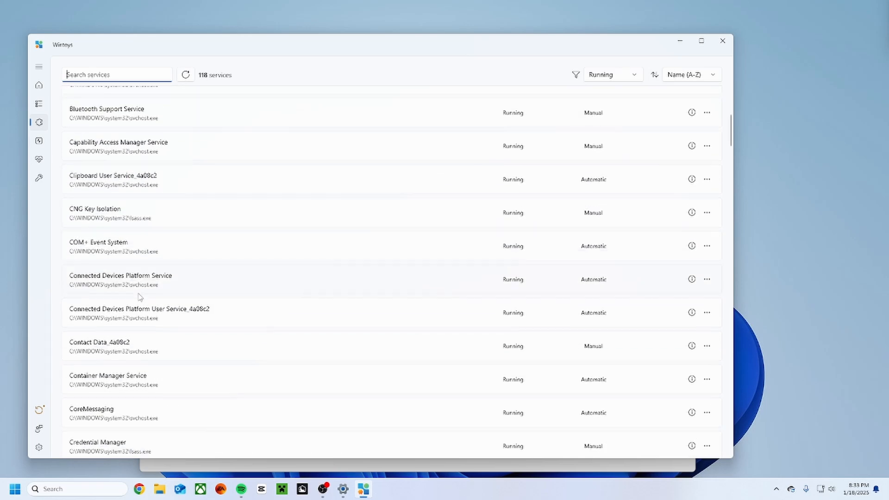
pyautogui.scroll(-15, 140, 297)
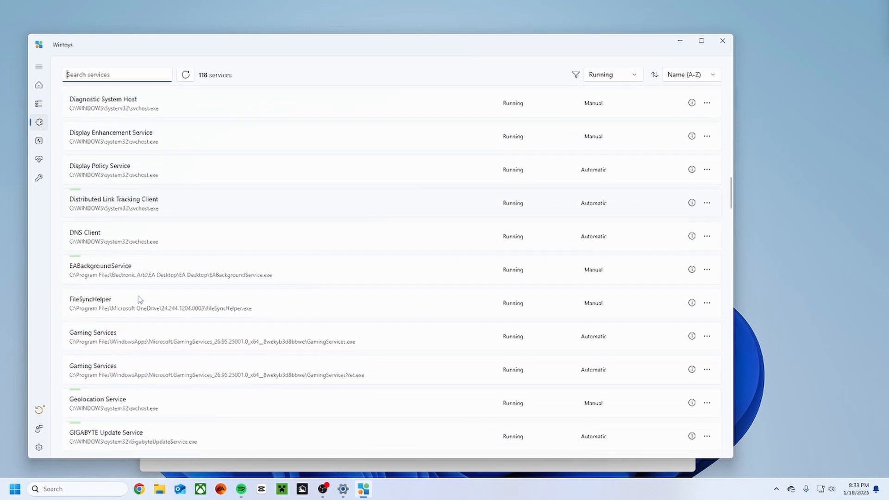
pyautogui.scroll(-6, 141, 300)
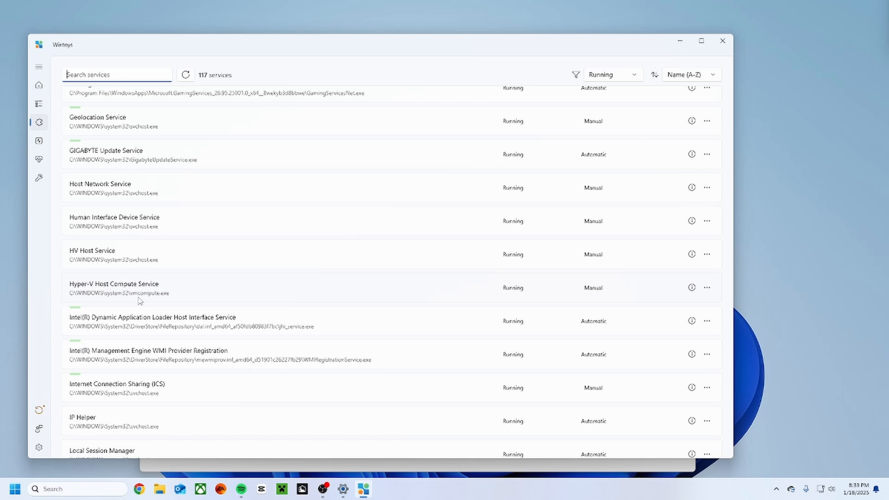
pyautogui.scroll(-20, 141, 300)
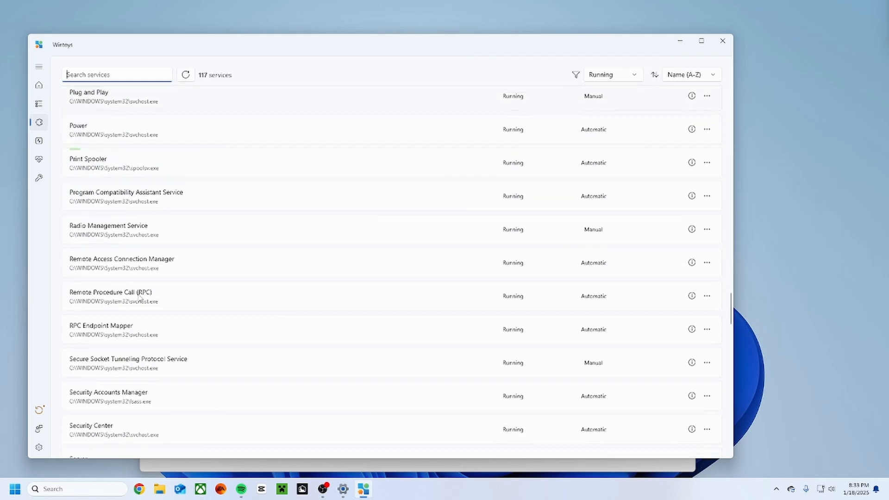
pyautogui.scroll(-15, 140, 298)
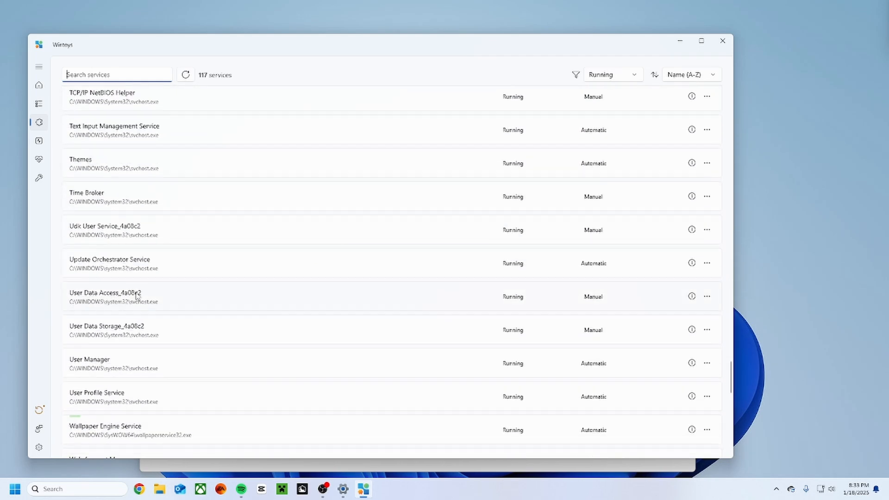
pyautogui.scroll(-5, 137, 296)
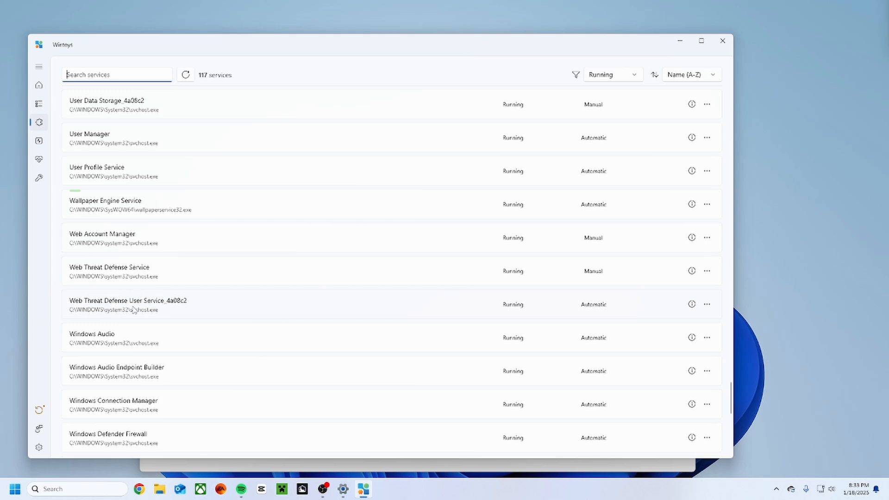
pyautogui.click(40, 141)
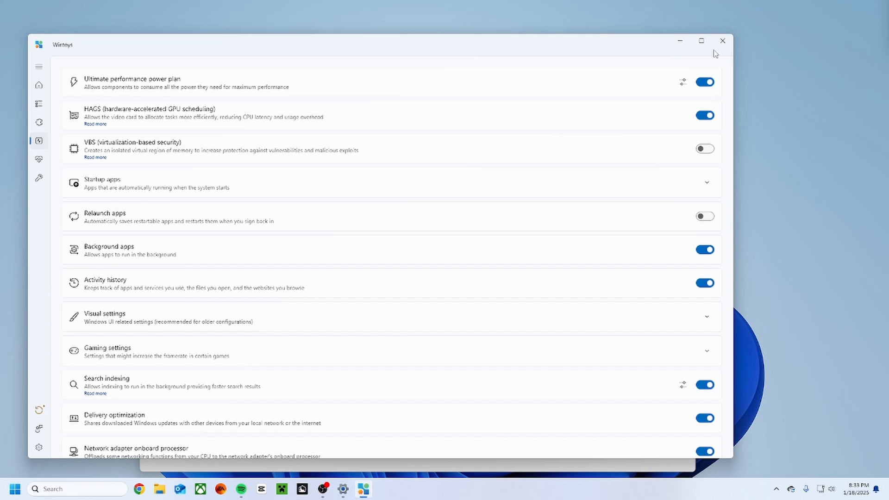
pyautogui.click(731, 45)
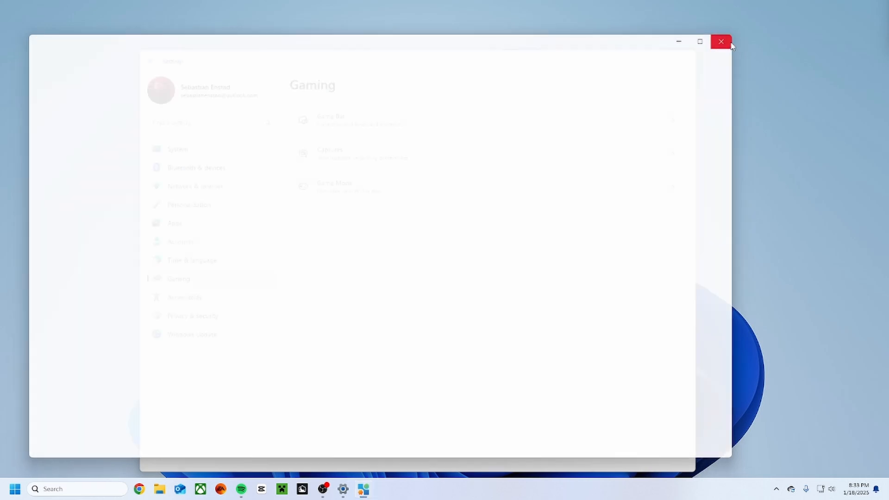